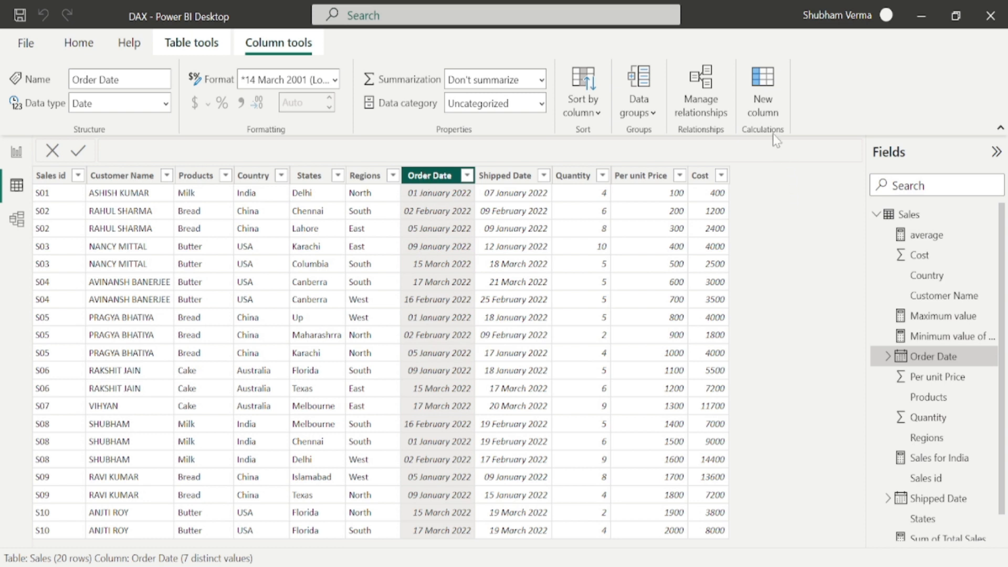
# Add a calculated column to the Sales table with the formula month = MONTH(Sales[Order Date])
pyautogui.click(771, 111)
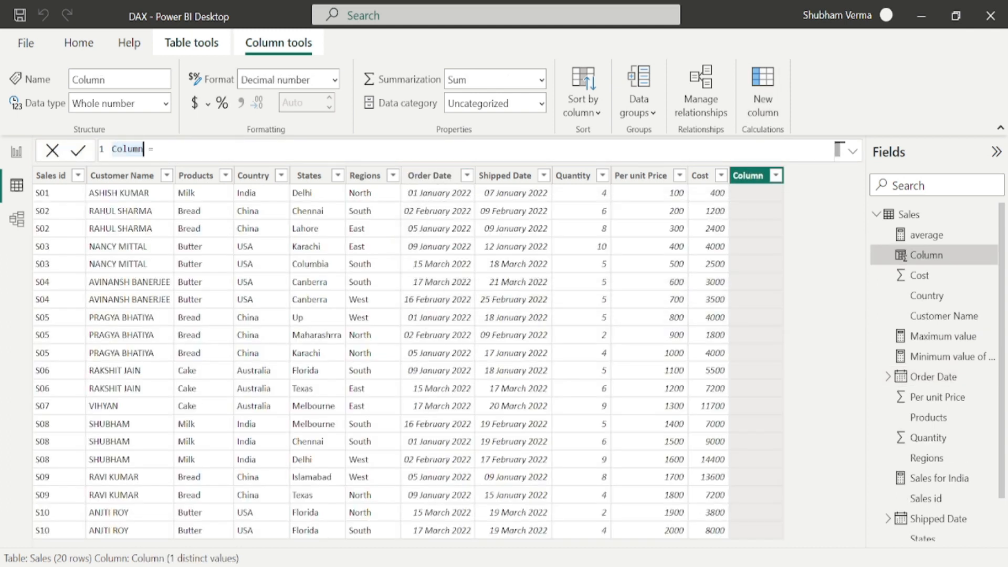
pyautogui.press('BackSpace')
pyautogui.write('month = ')
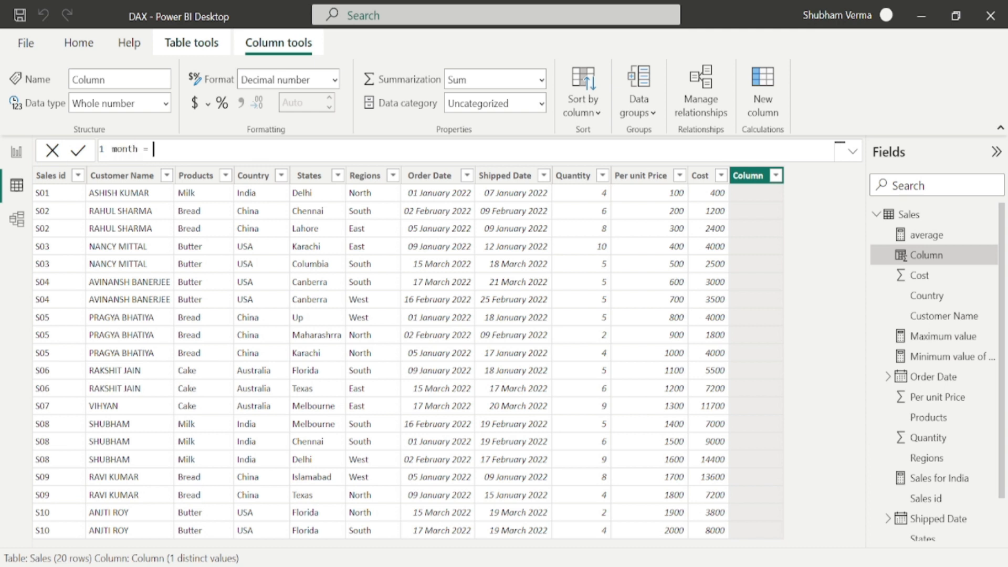
pyautogui.write('month')
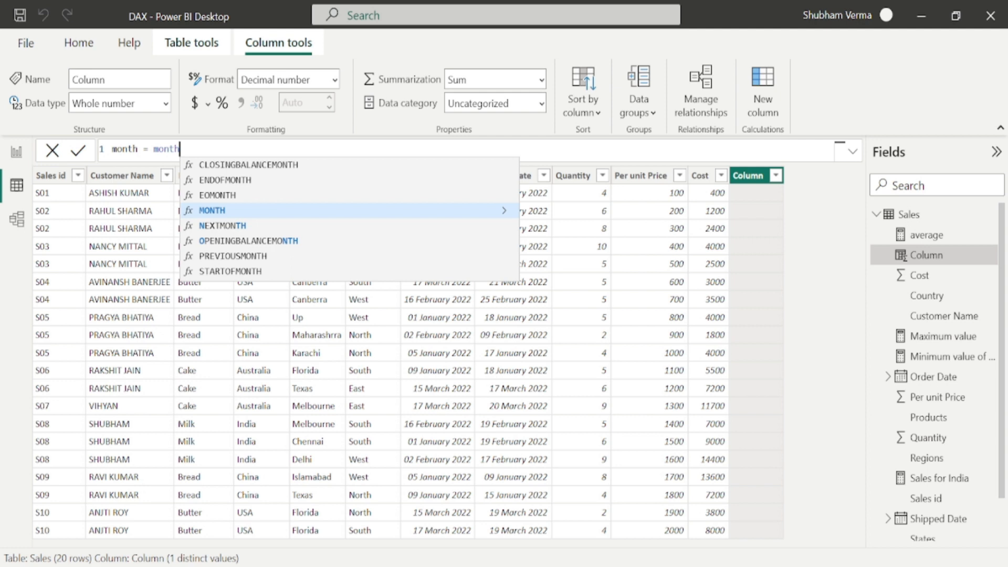
pyautogui.press('Tab')
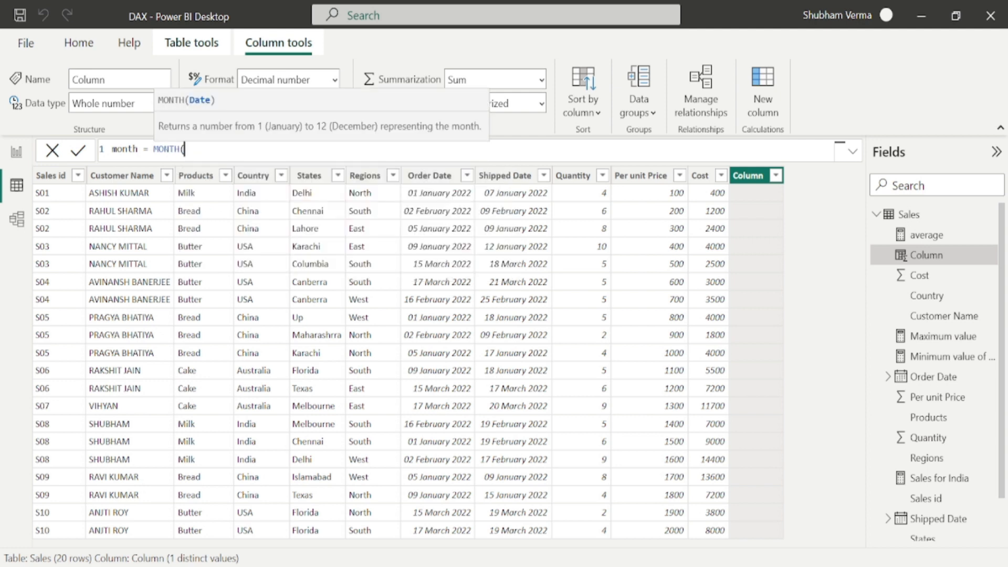
pyautogui.write('order')
pyautogui.press('Tab')
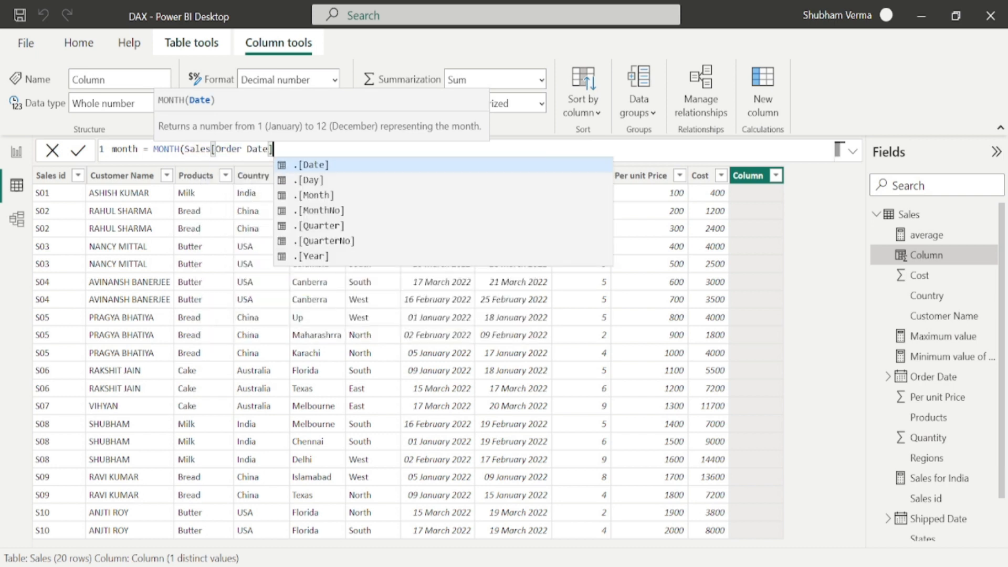
pyautogui.write(')')
pyautogui.press('Return')
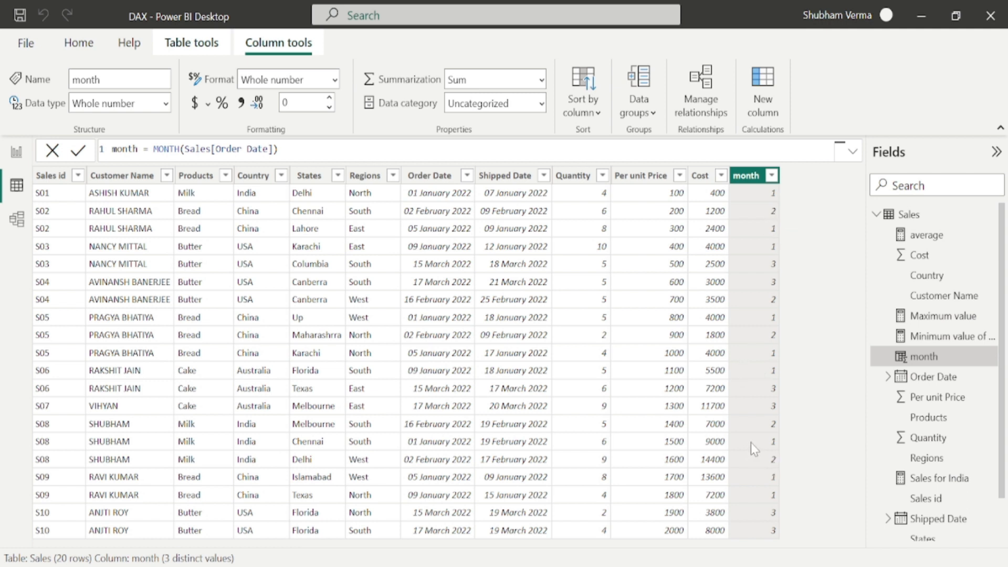
# Add a calculated column to the Sales table with the formula year = YEAR(Sales[Order Date])
pyautogui.click(17, 152)
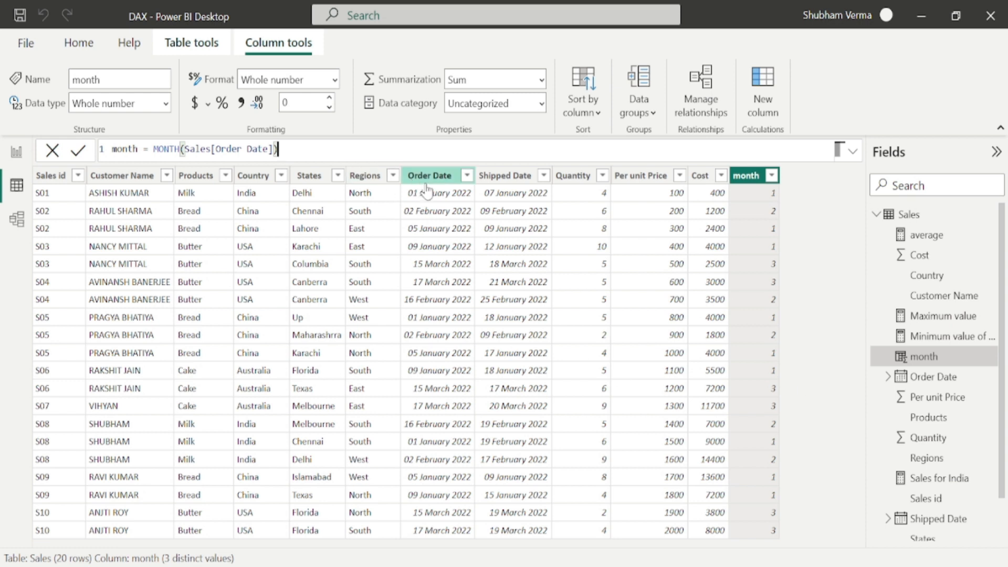
pyautogui.click(759, 114)
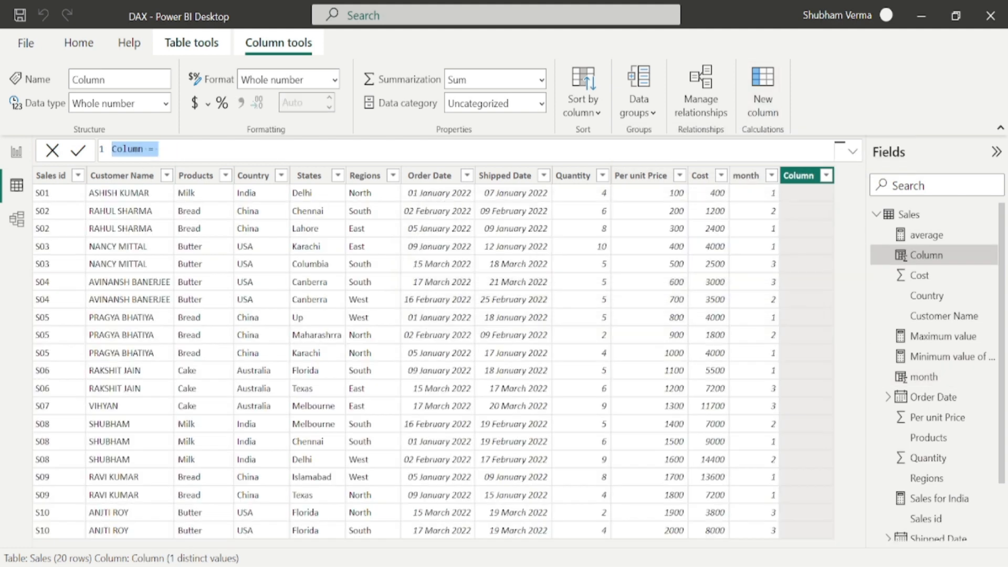
pyautogui.press('BackSpace')
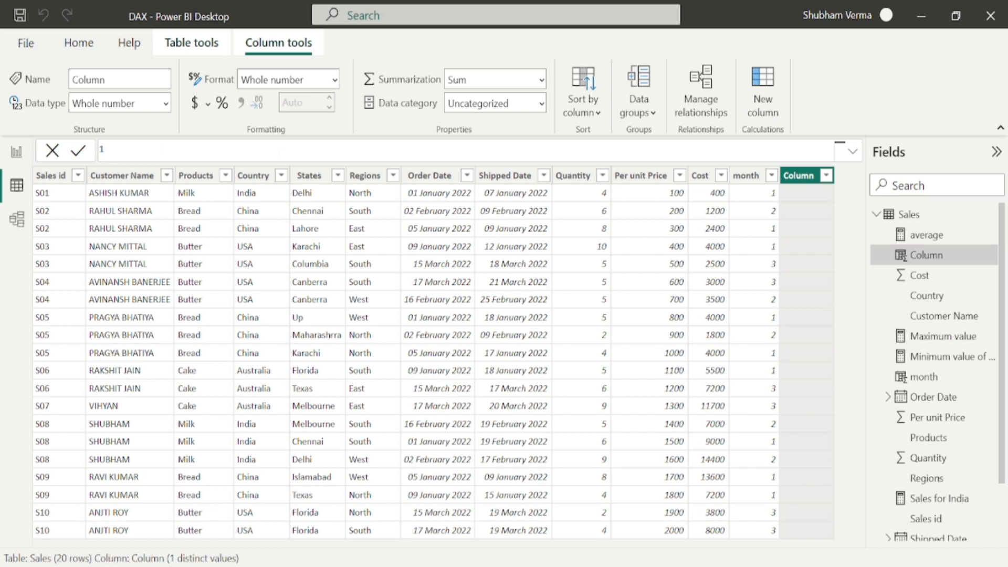
pyautogui.write('year= year')
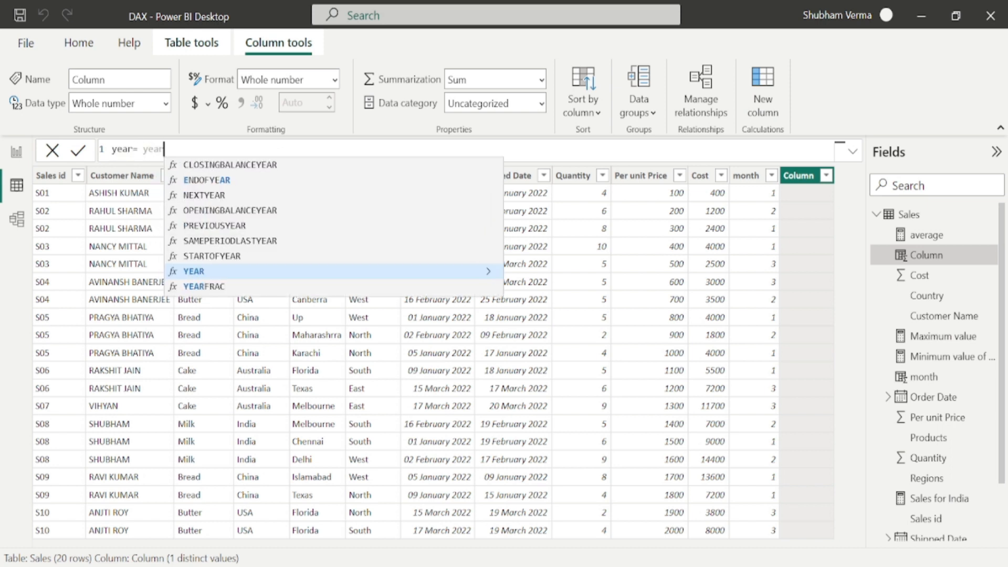
pyautogui.press('Tab')
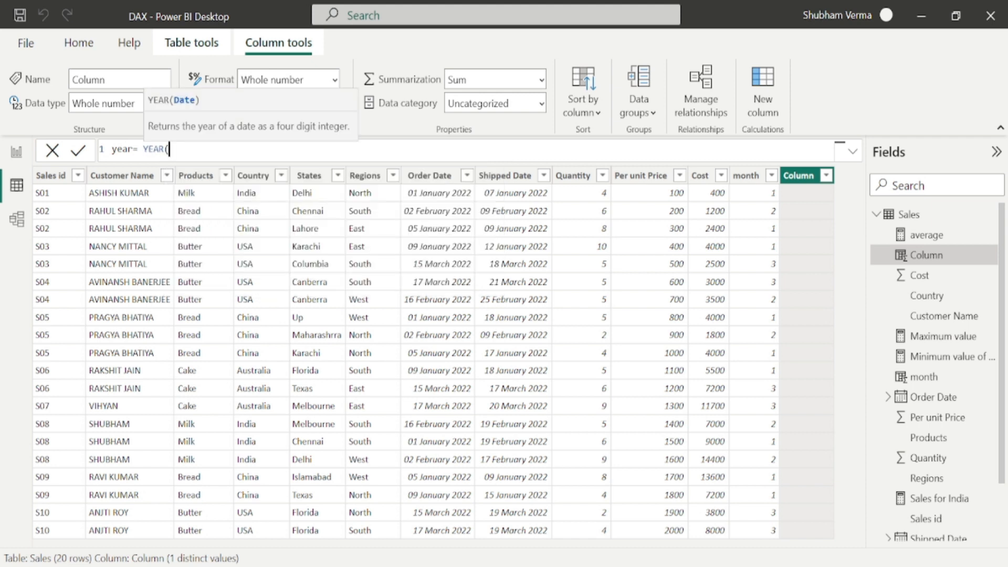
pyautogui.write('orde')
pyautogui.press('Tab')
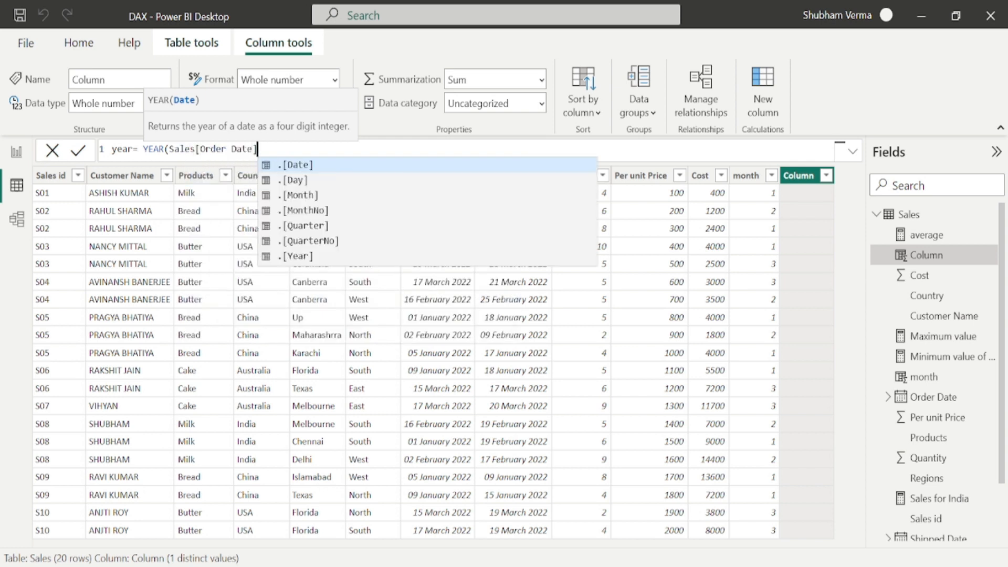
pyautogui.write(')')
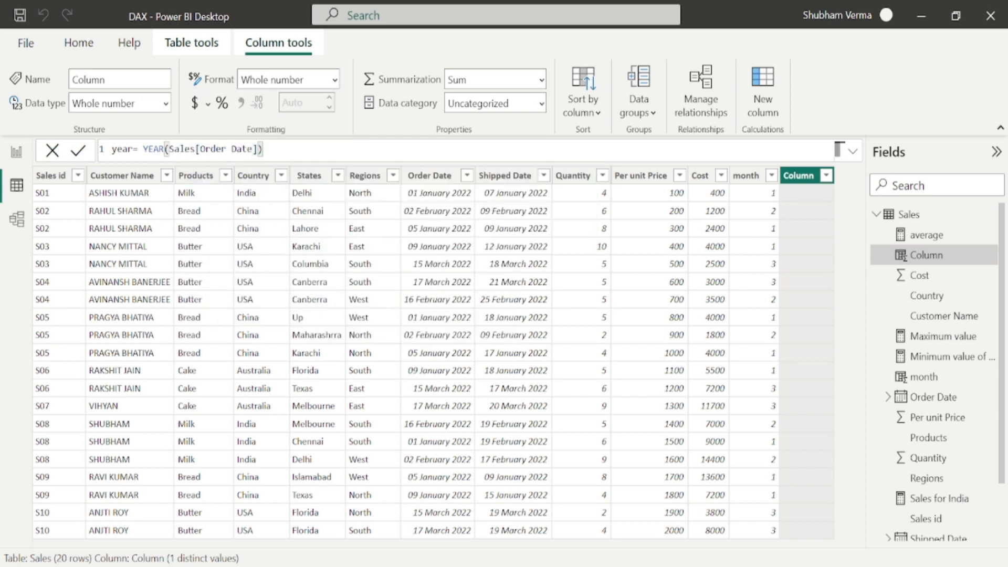
pyautogui.press('Return')
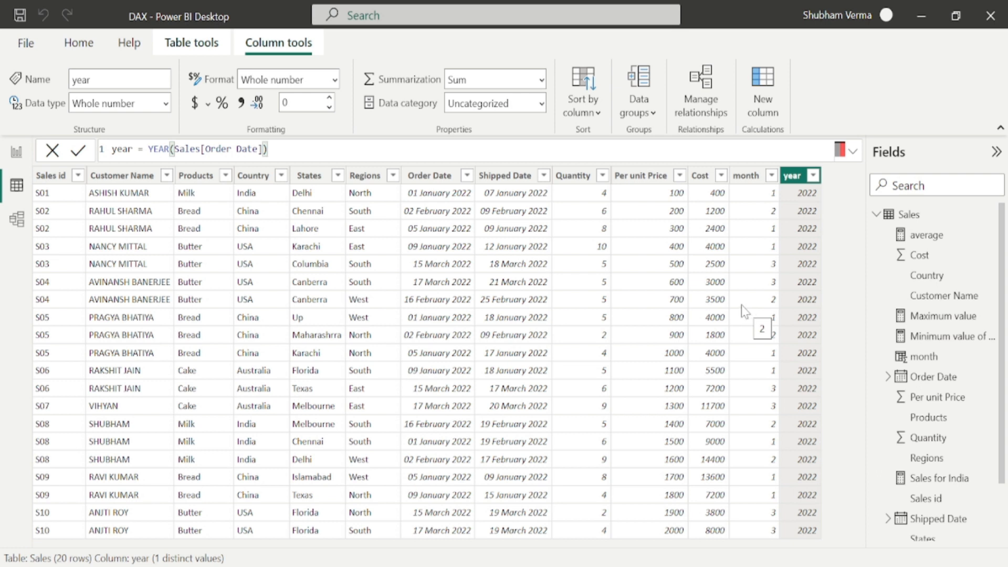
# Check the topic list on the report page and add the calculated column quarter = QUARTER(Sales[Order Date]) to the Sales table
pyautogui.click(14, 160)
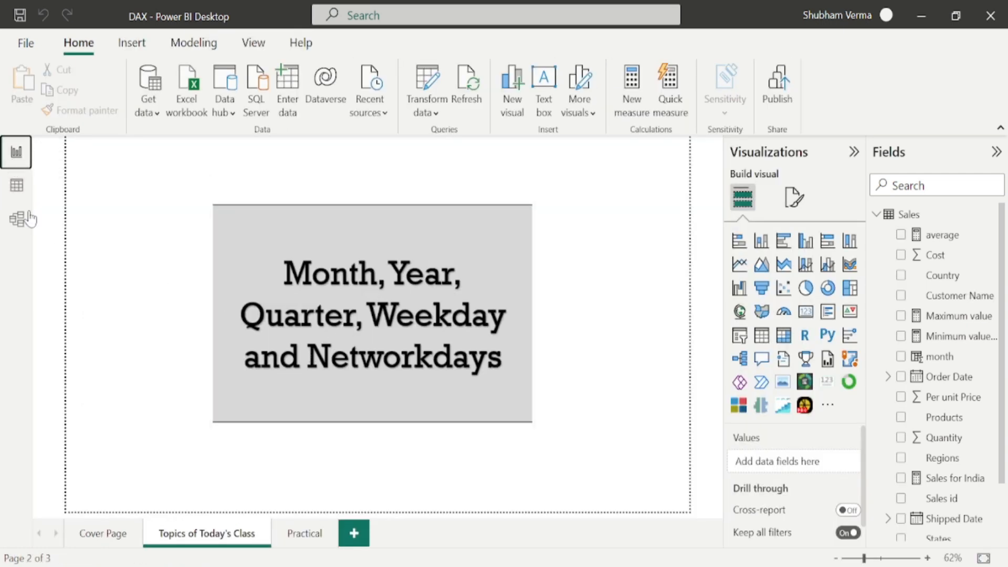
pyautogui.click(17, 185)
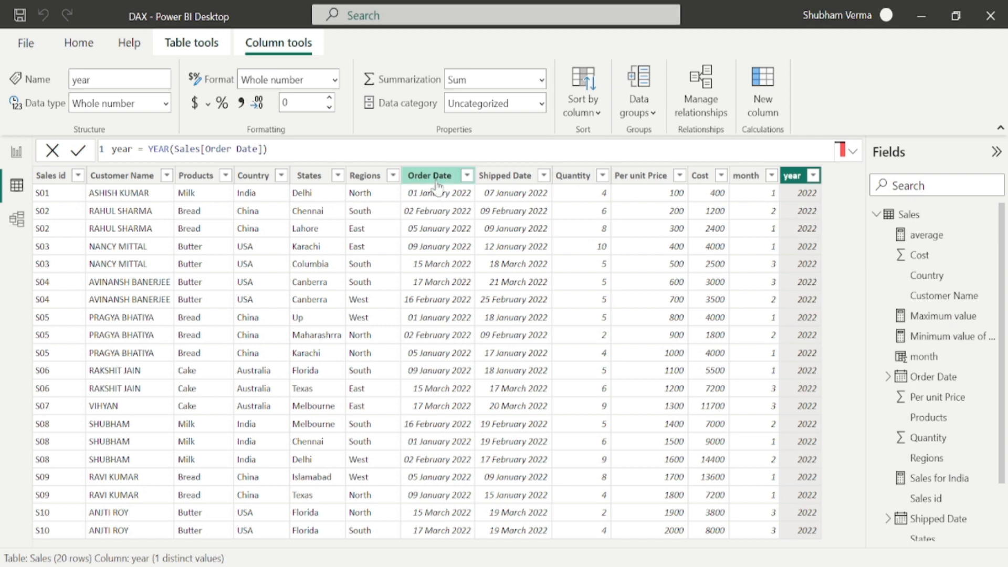
pyautogui.click(762, 110)
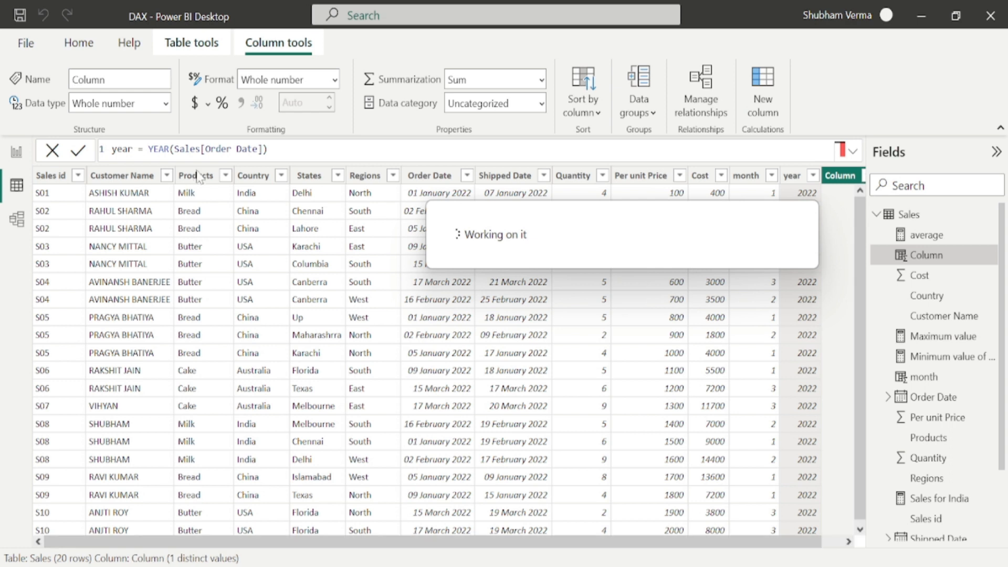
pyautogui.press('BackSpace')
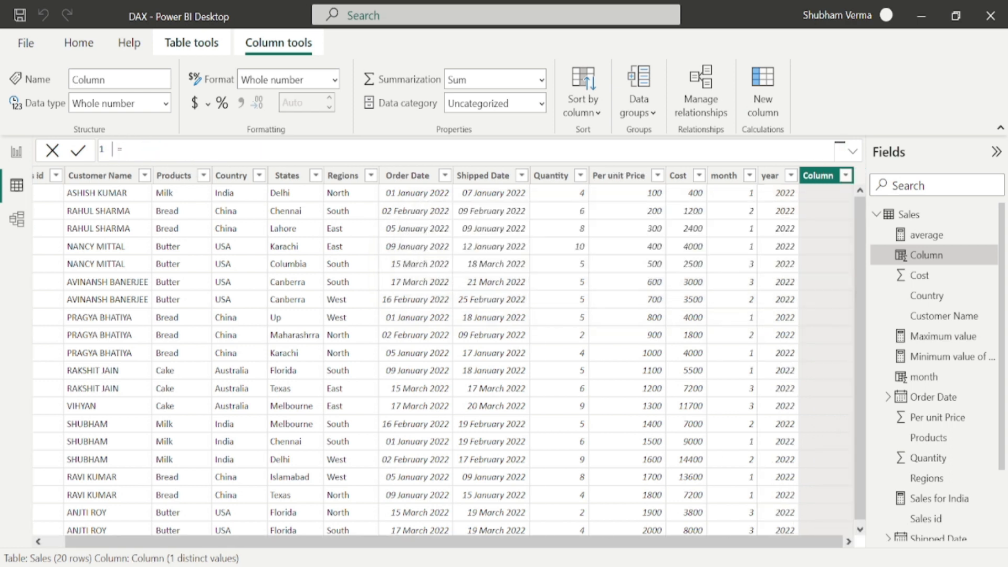
pyautogui.write('quarter')
pyautogui.press('Right')
pyautogui.press('Right')
pyautogui.write('quarter')
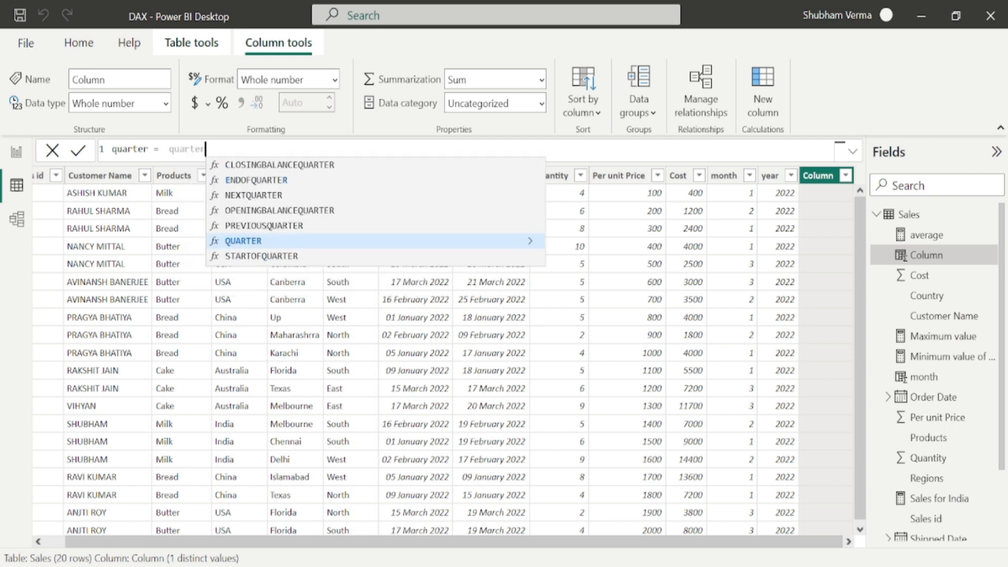
pyautogui.press('Tab')
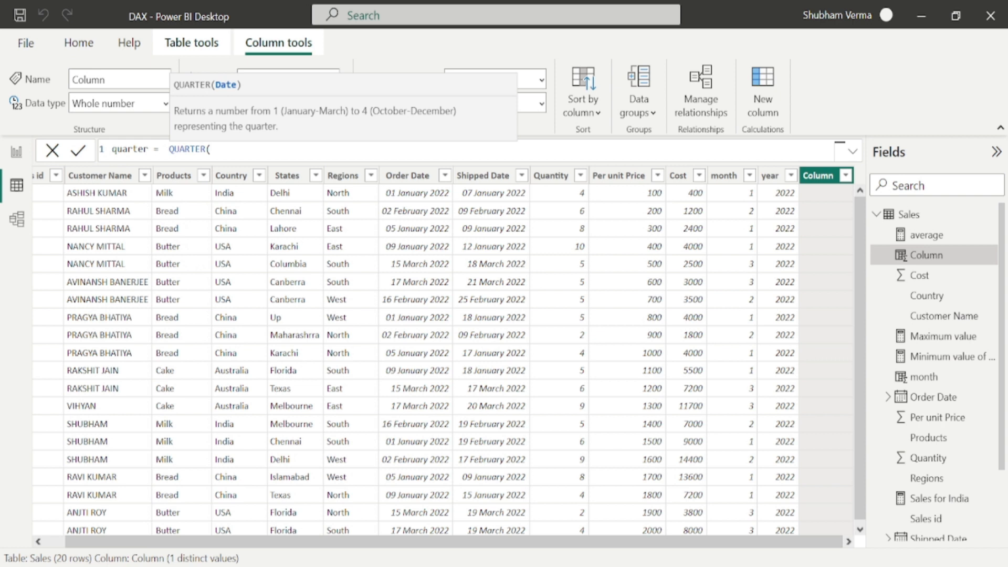
pyautogui.write('order')
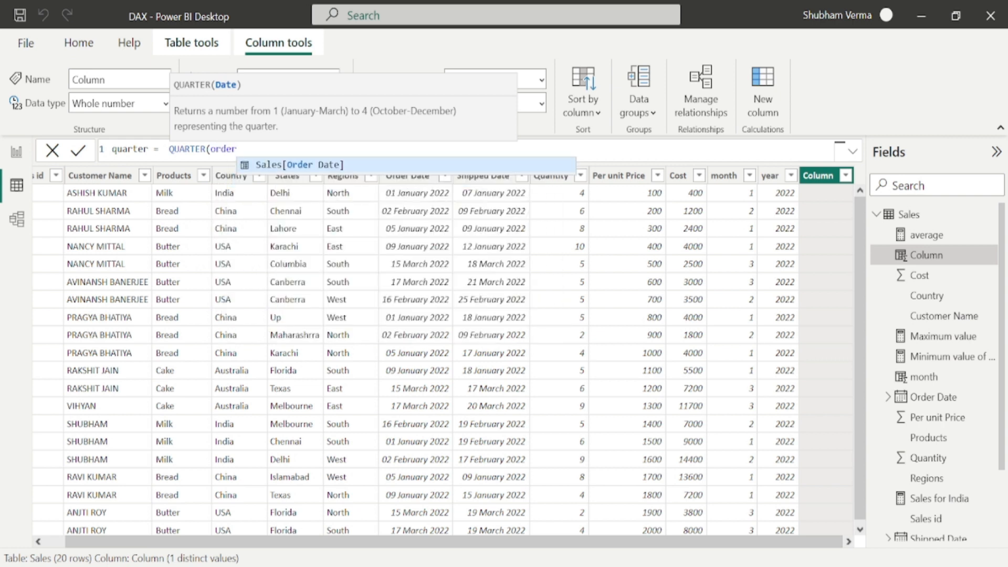
pyautogui.press('Tab')
pyautogui.write(')')
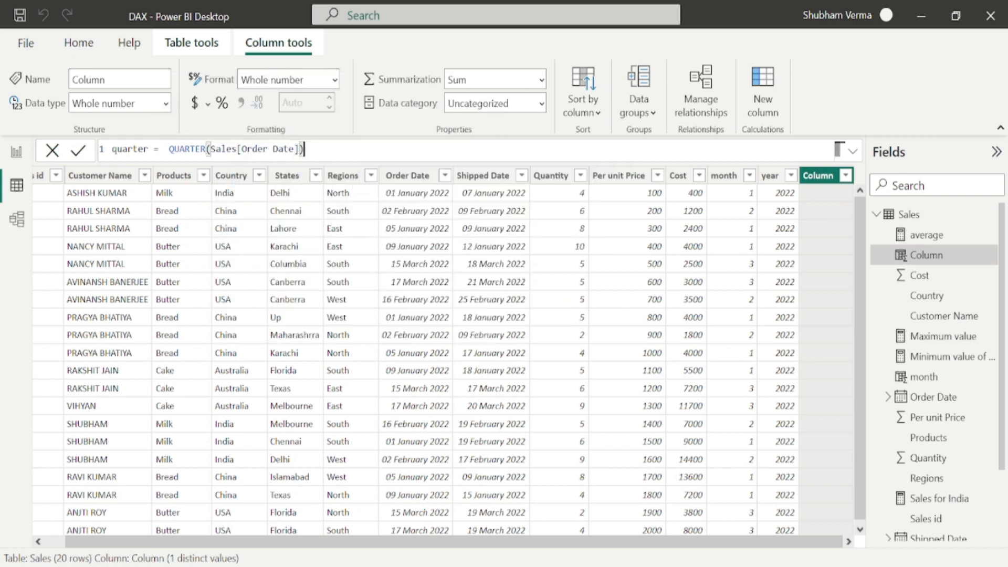
pyautogui.press('Return')
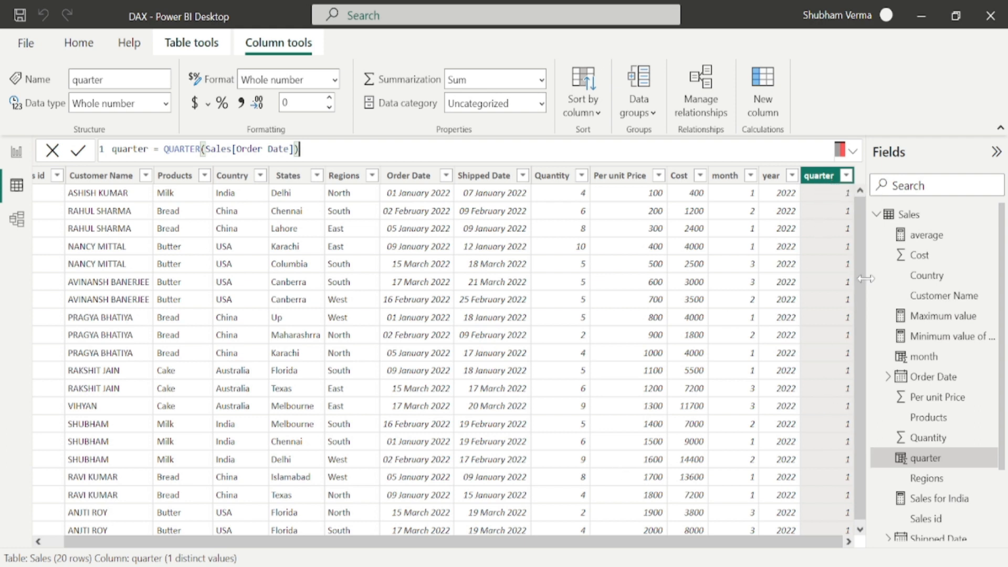
# Compare the distinct values listed for the quarter and Order Date columns, leaving both columns unfiltered
pyautogui.click(846, 176)
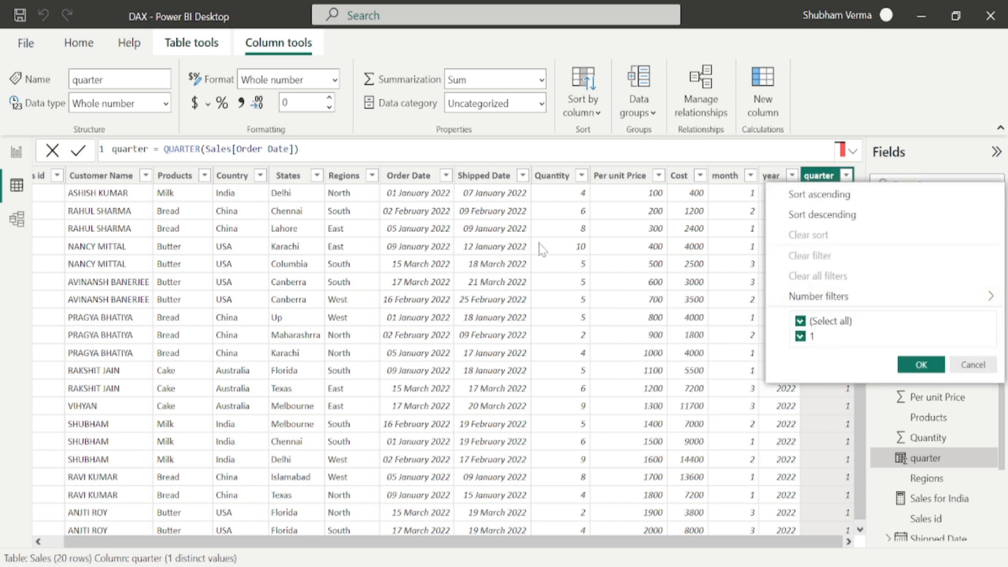
pyautogui.click(430, 176)
pyautogui.click(446, 177)
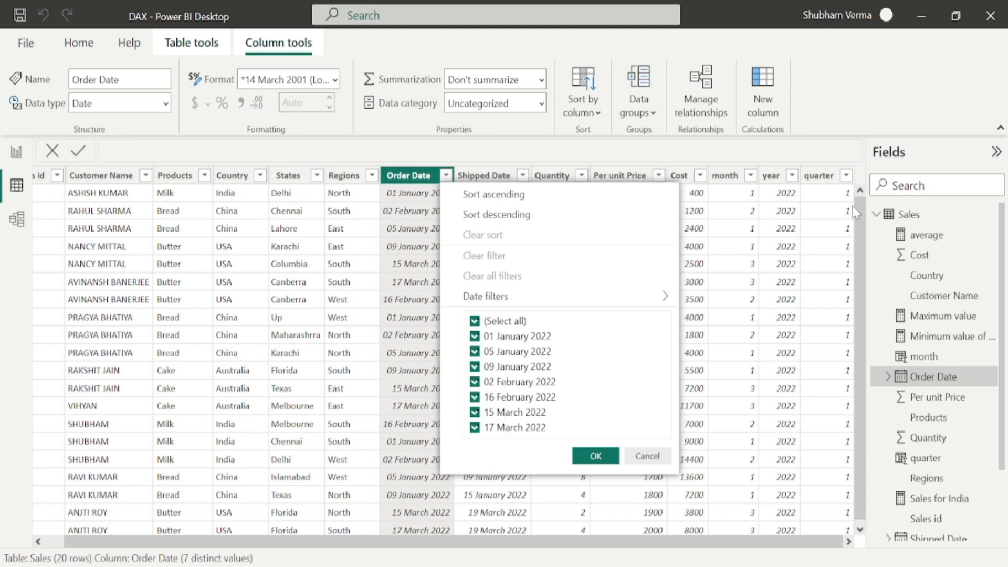
pyautogui.click(845, 187)
pyautogui.click(845, 178)
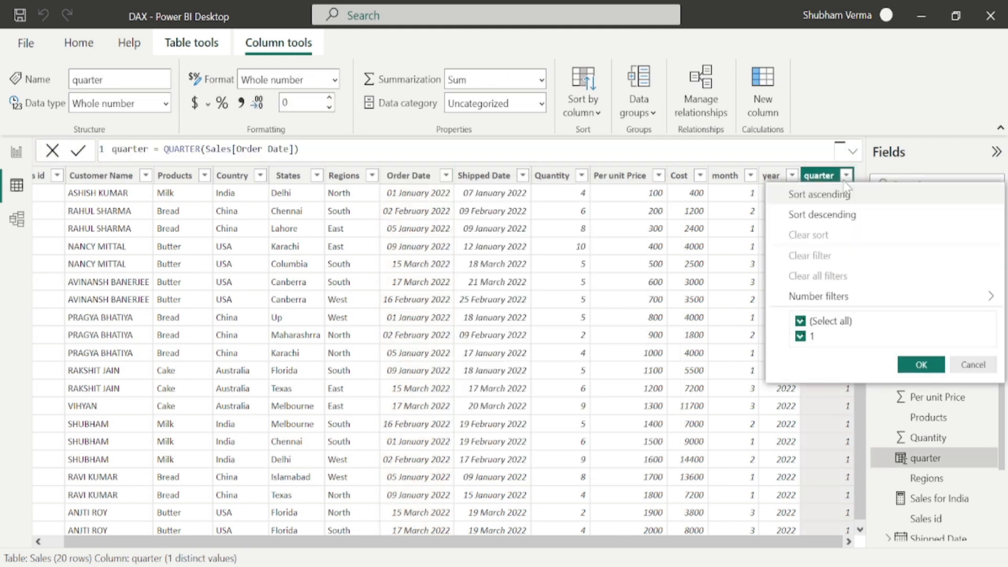
pyautogui.click(922, 365)
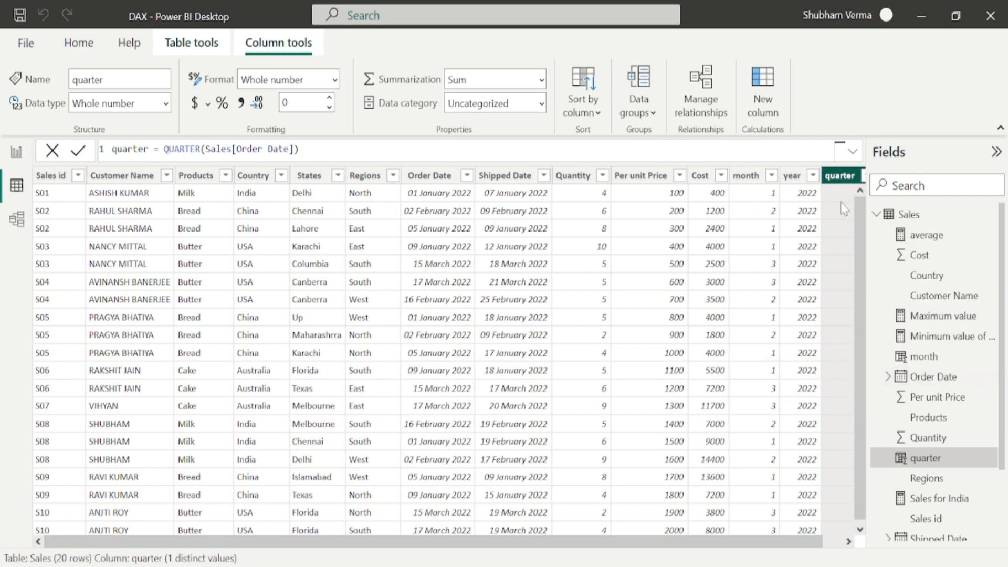
pyautogui.moveTo(742, 543); pyautogui.dragTo(831, 550)
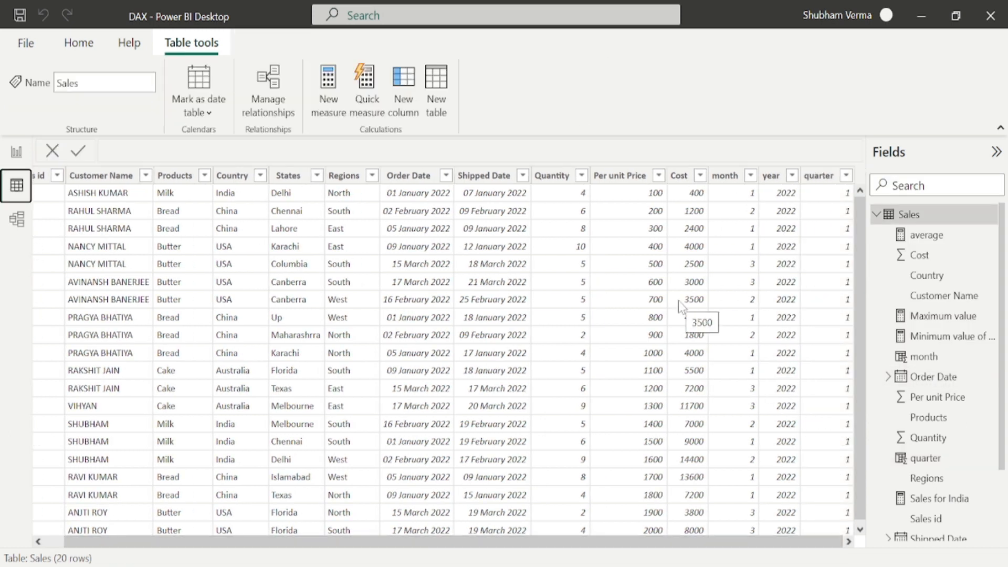
# Add a calculated column to the Sales table with the formula weekday = WEEKDAY(Sales[Order Date],1)
pyautogui.click(16, 151)
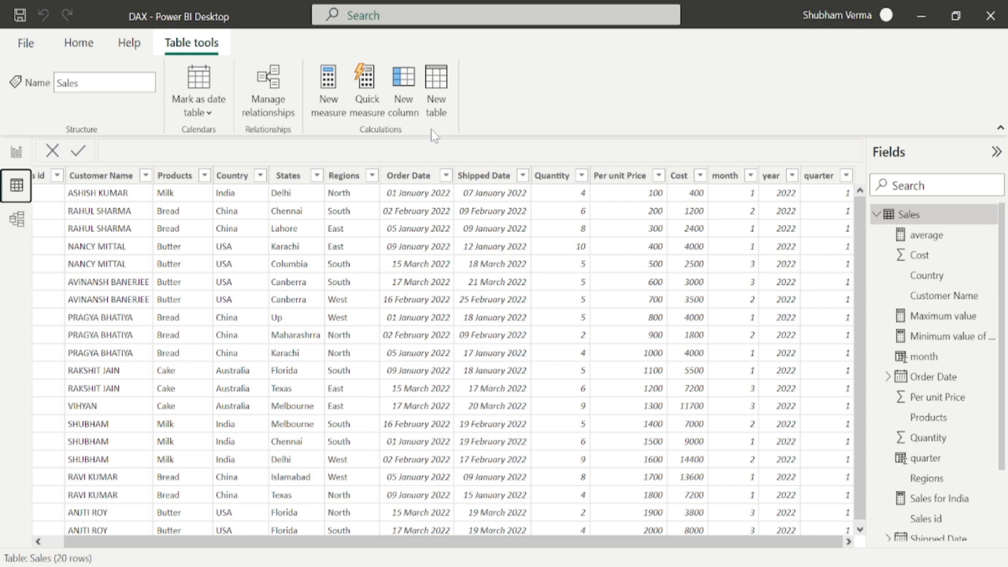
pyautogui.click(397, 122)
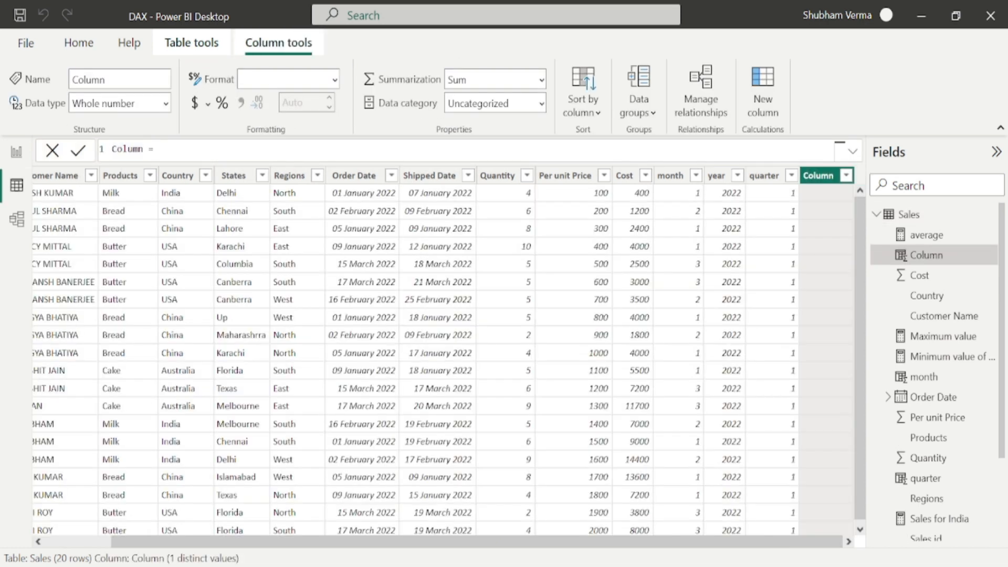
pyautogui.press('BackSpace')
pyautogui.press('BackSpace')
pyautogui.press('BackSpace')
pyautogui.press('BackSpace')
pyautogui.press('BackSpace')
pyautogui.press('BackSpace')
pyautogui.press('BackSpace')
pyautogui.write('weekday= weekda')
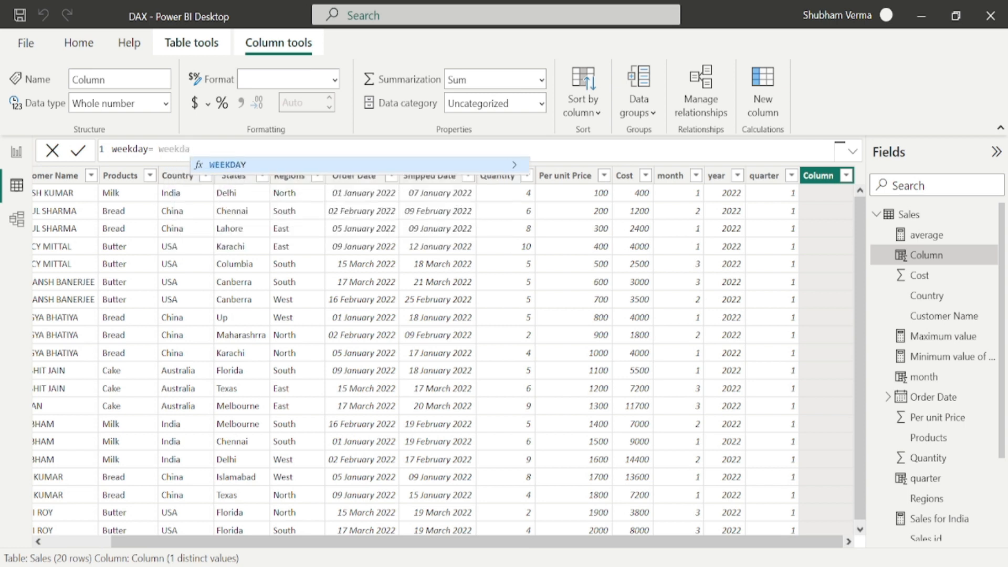
pyautogui.press('Tab')
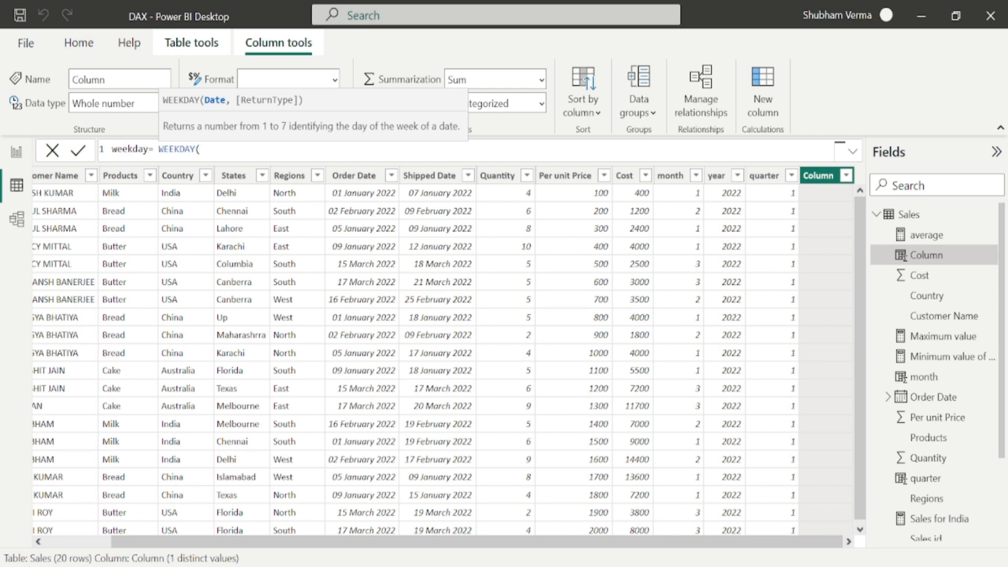
pyautogui.write('order')
pyautogui.press('Tab')
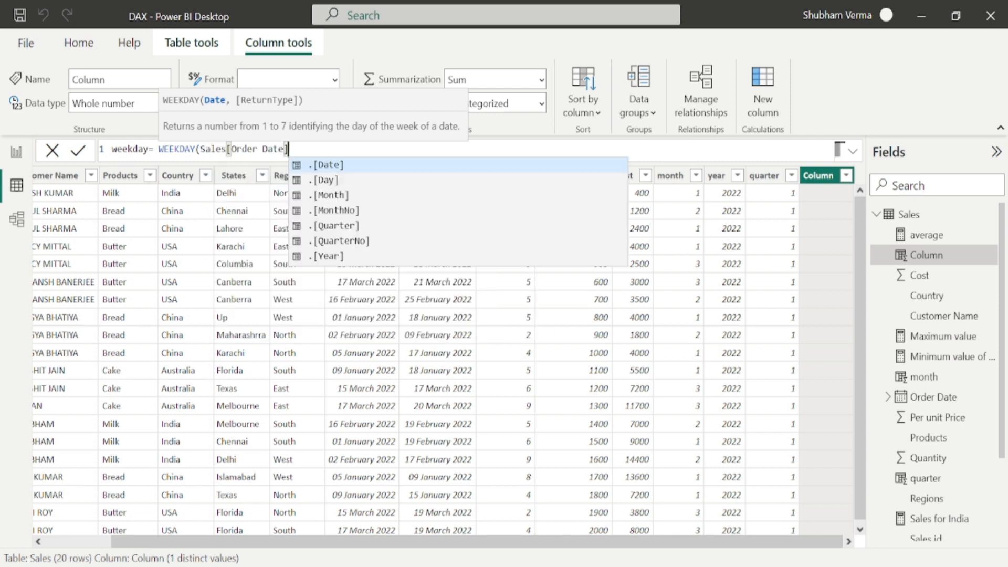
pyautogui.write(',')
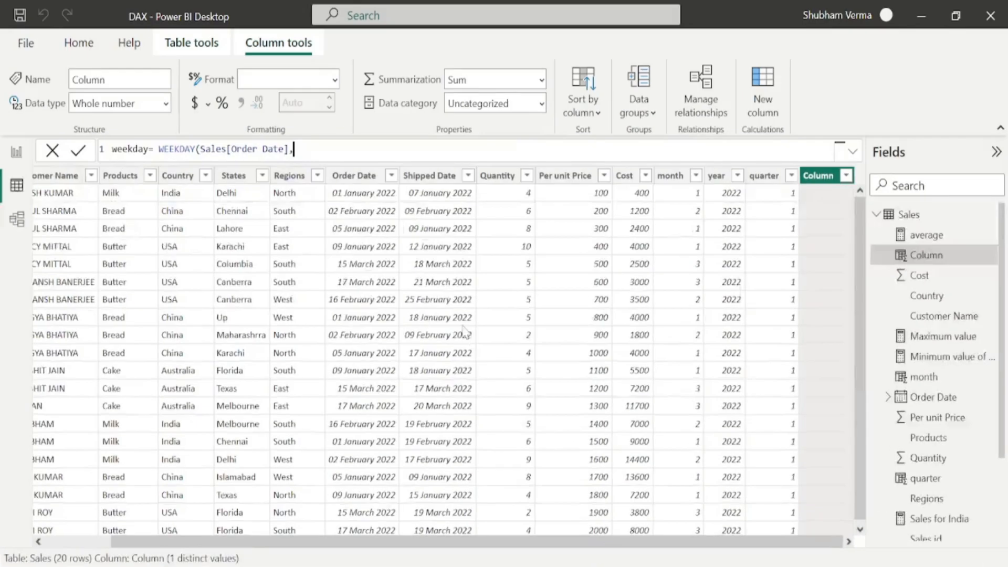
pyautogui.write('1)')
pyautogui.press('Return')
pyautogui.click(812, 179)
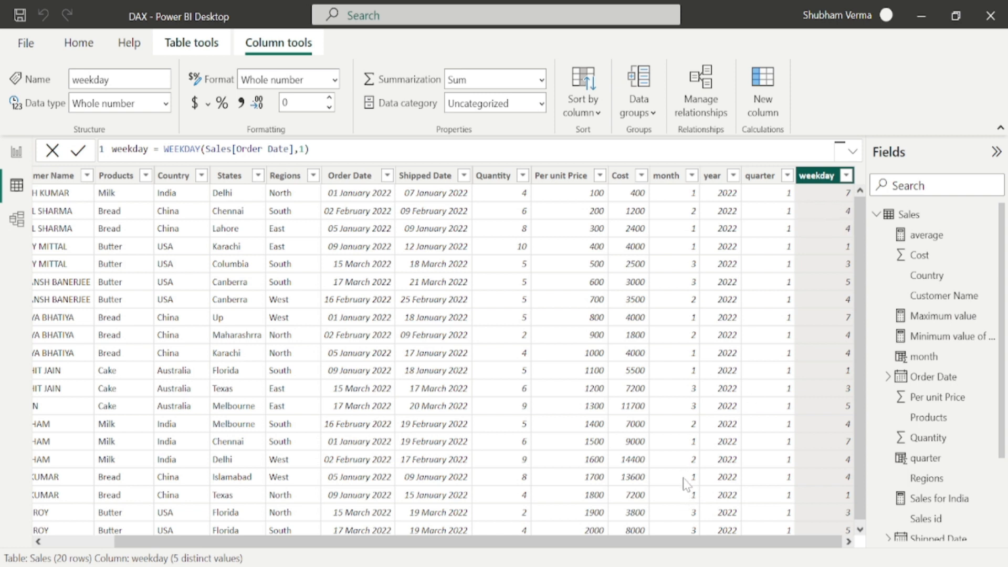
# Add a calculated column to the Sales table with the formula format = FORMAT(Sales[Order Date],"DDDD")
pyautogui.click(764, 113)
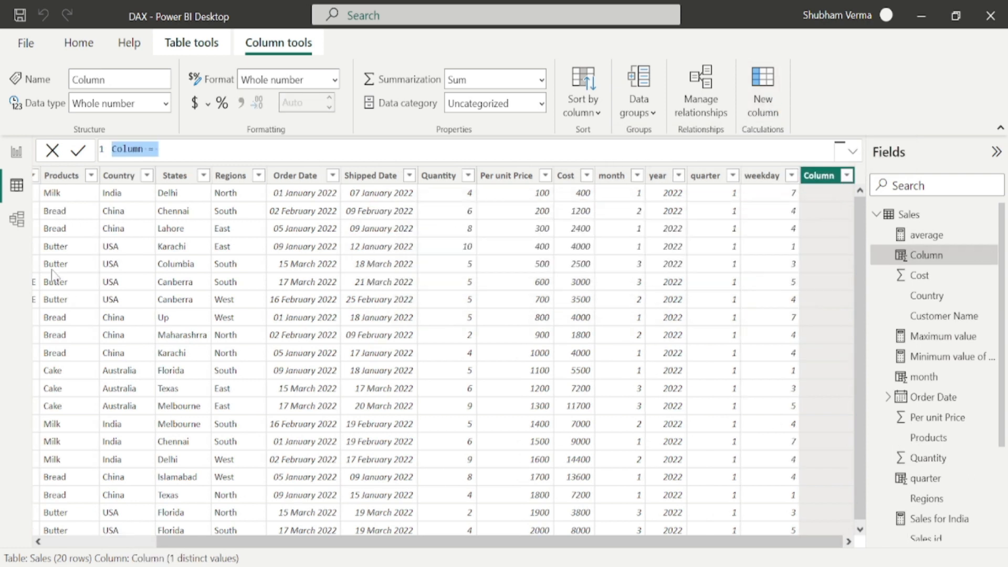
pyautogui.click(149, 149)
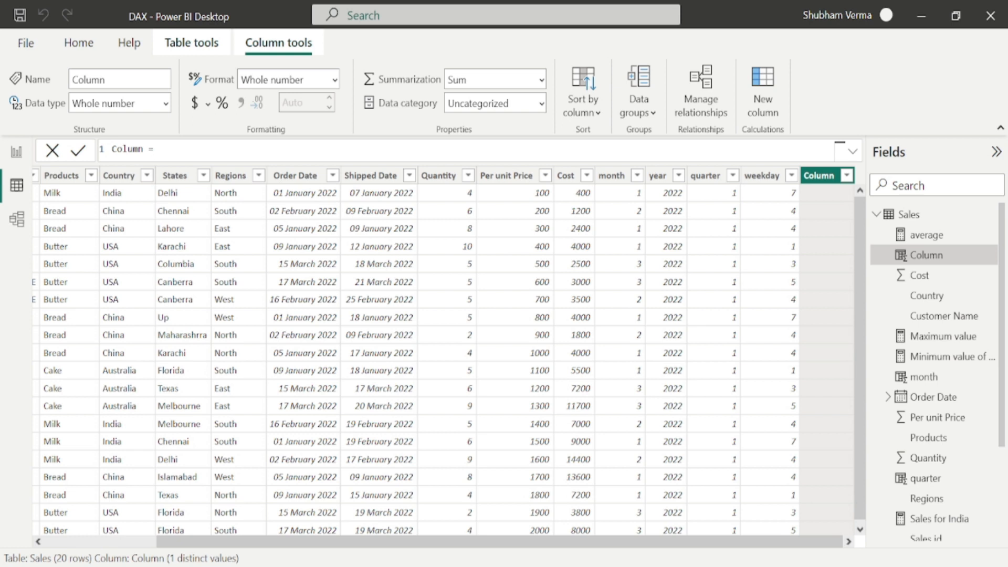
pyautogui.press('BackSpace')
pyautogui.press('BackSpace')
pyautogui.press('BackSpace')
pyautogui.press('BackSpace')
pyautogui.press('BackSpace')
pyautogui.press('BackSpace')
pyautogui.press('BackSpace')
pyautogui.write('format')
pyautogui.press('End')
pyautogui.write('format(')
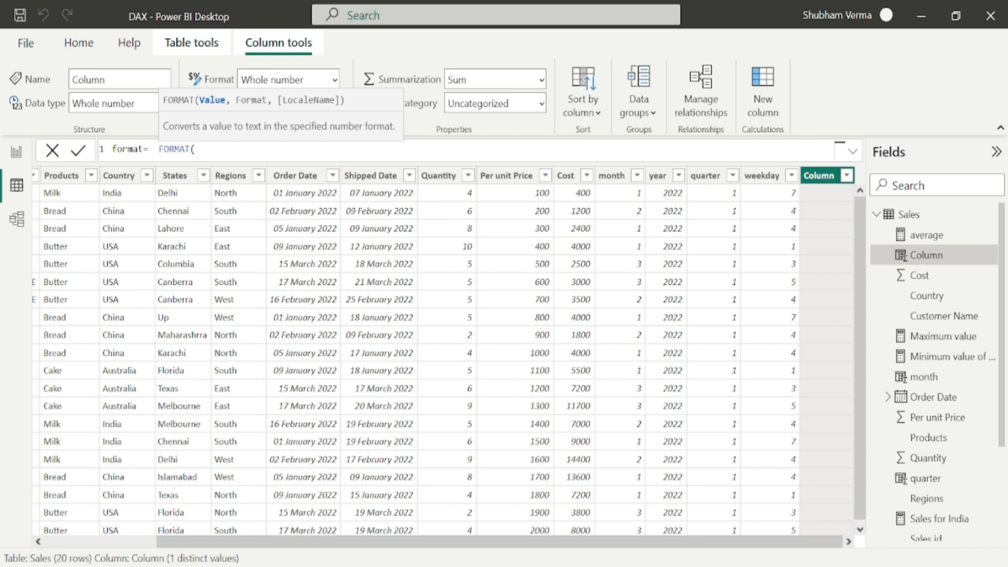
pyautogui.write('Sales[Order Date],"DDDD")')
pyautogui.press('Return')
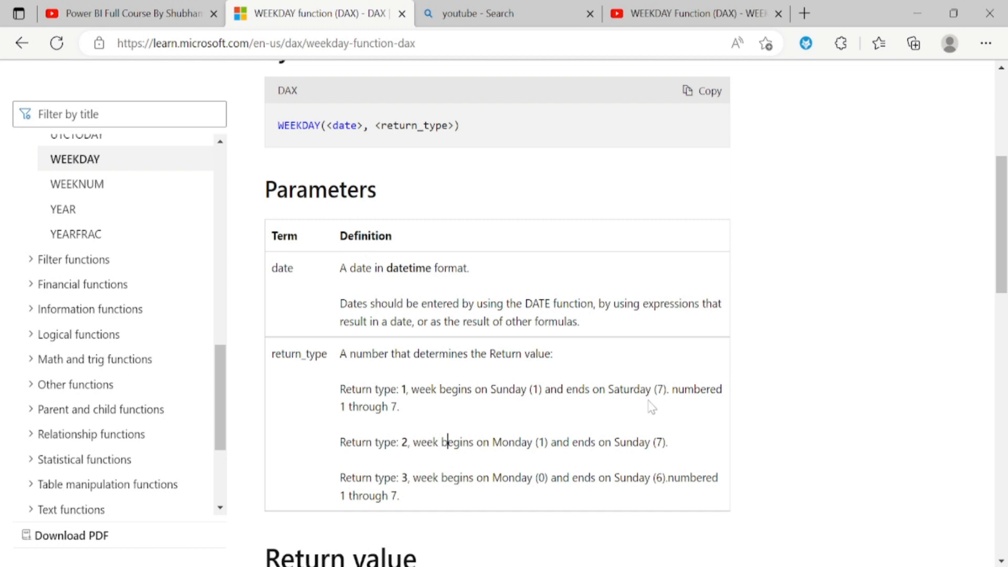
# Return from the WEEKDAY reference page to Power BI Desktop and set the weekday column formula's return type to 2
pyautogui.click(917, 1)
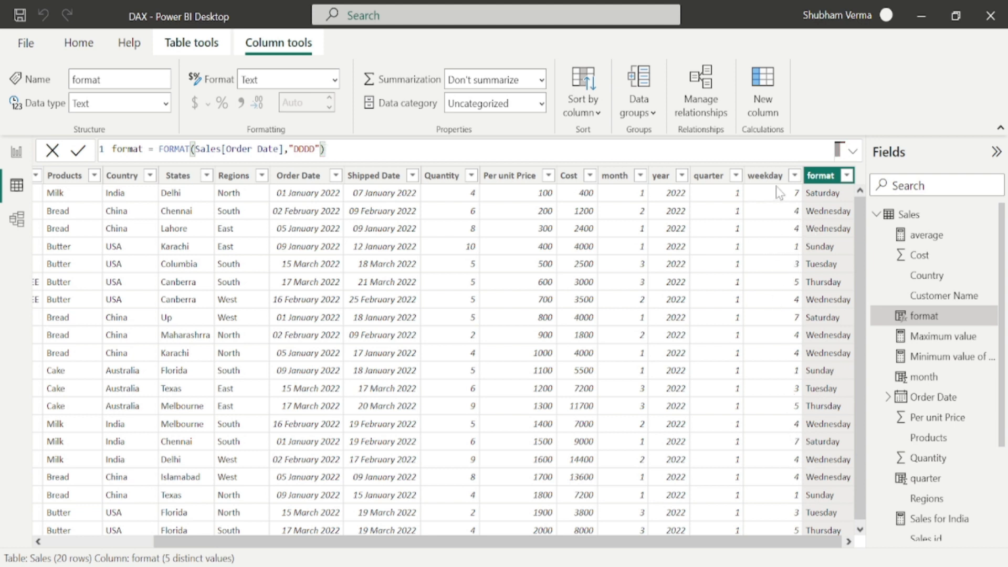
pyautogui.click(767, 175)
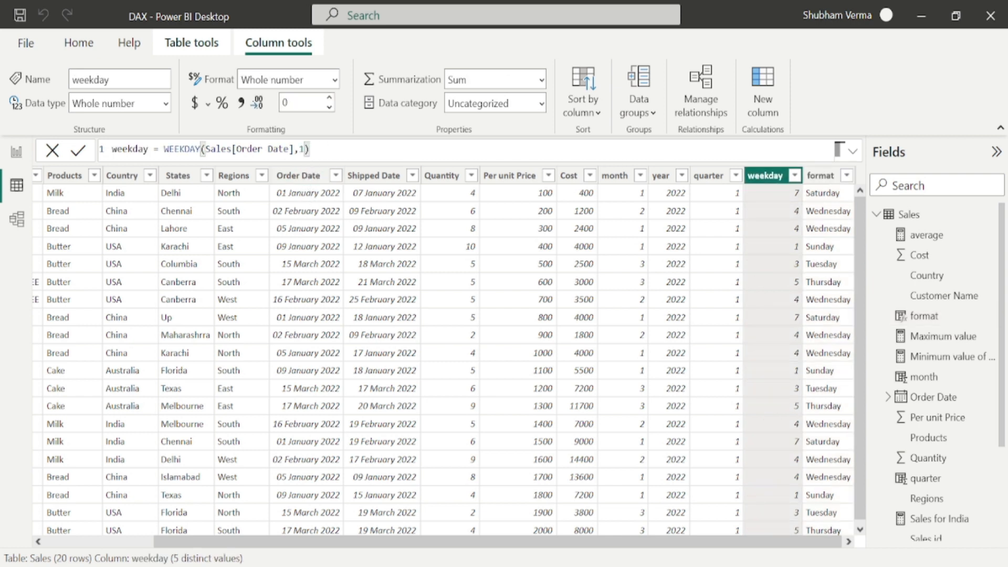
pyautogui.press('Left')
pyautogui.press('BackSpace')
pyautogui.write('2')
pyautogui.press('Escape')
pyautogui.press('Return')
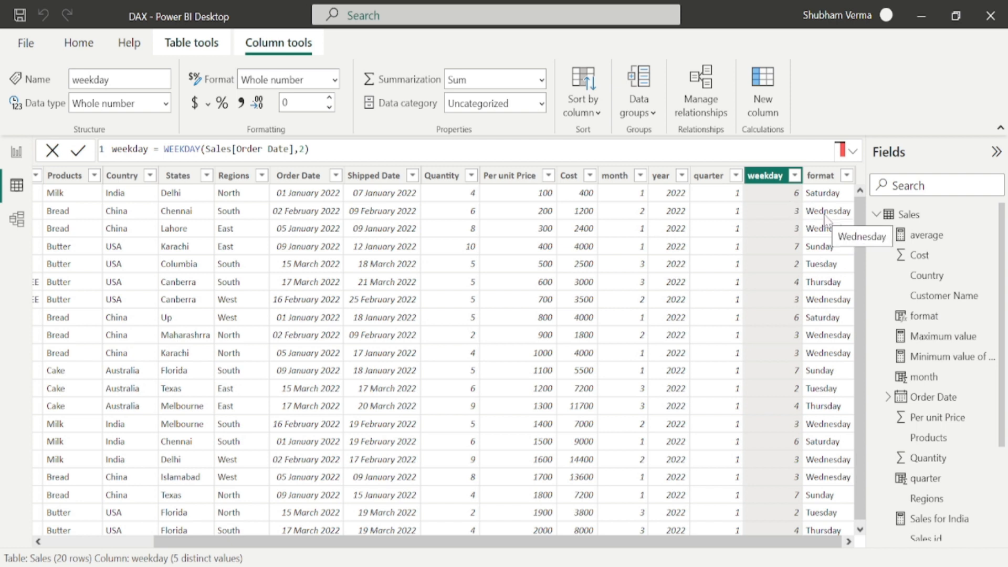
# Check the definition of return type 2 on the WEEKDAY reference page in the browser, then return to the Sales table
pyautogui.moveTo(513, 566)
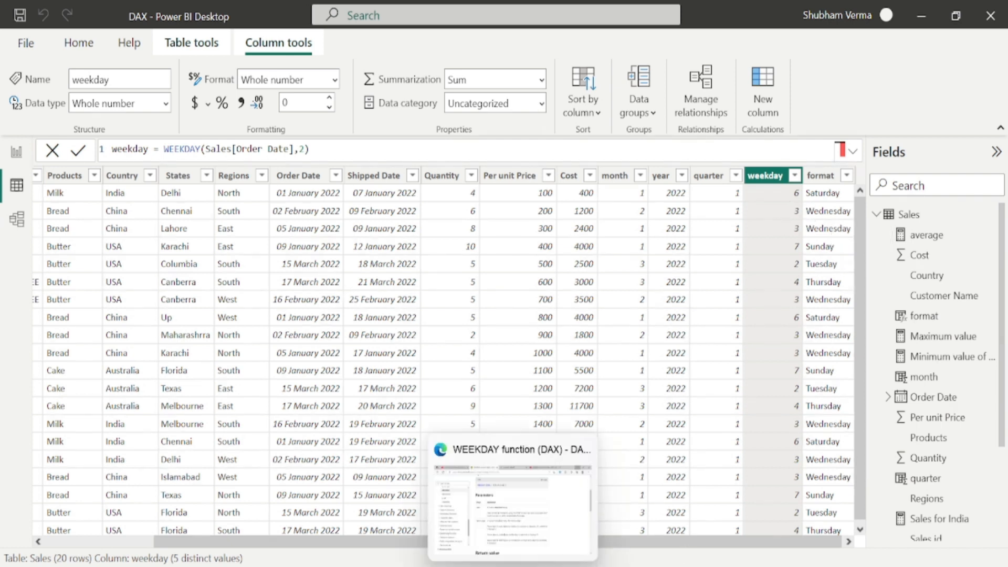
pyautogui.click(447, 443)
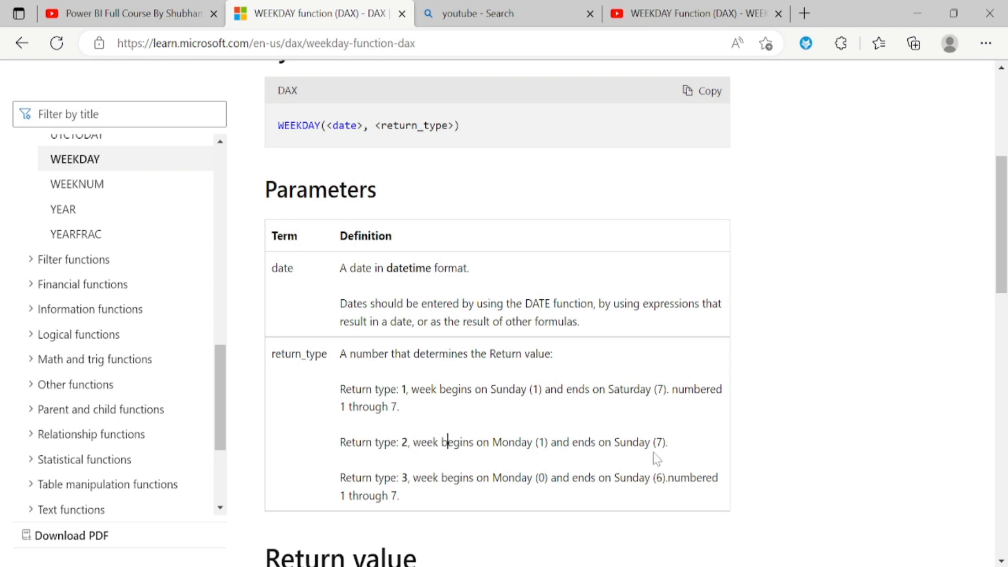
pyautogui.click(917, 13)
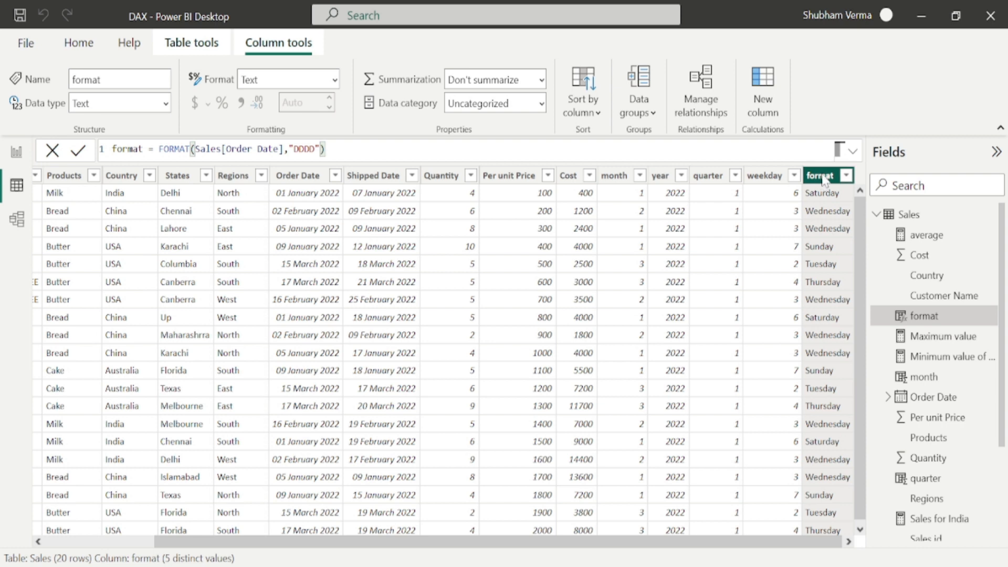
# Delete the format column from the Sales table
pyautogui.rightClick(820, 176)
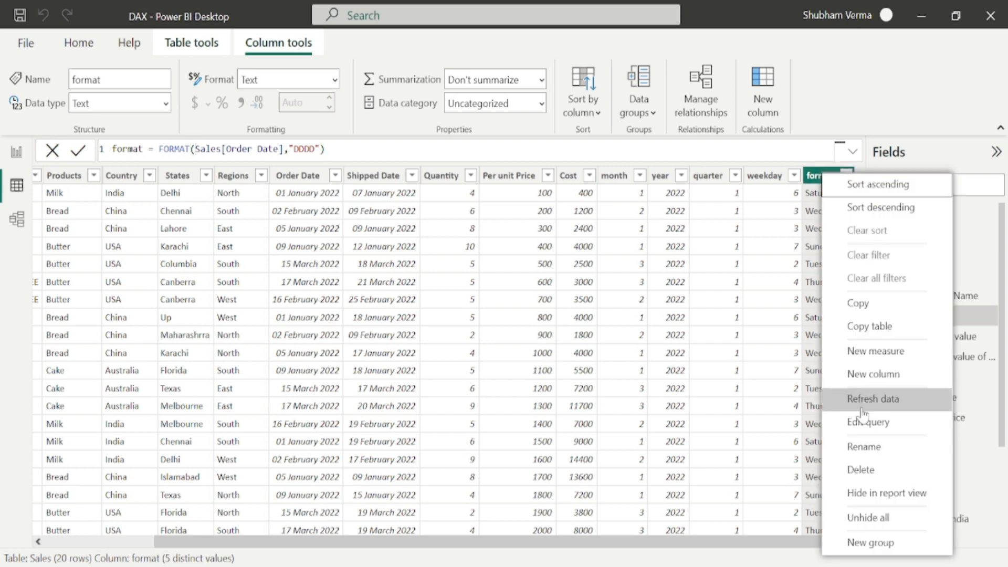
pyautogui.click(862, 469)
pyautogui.click(592, 325)
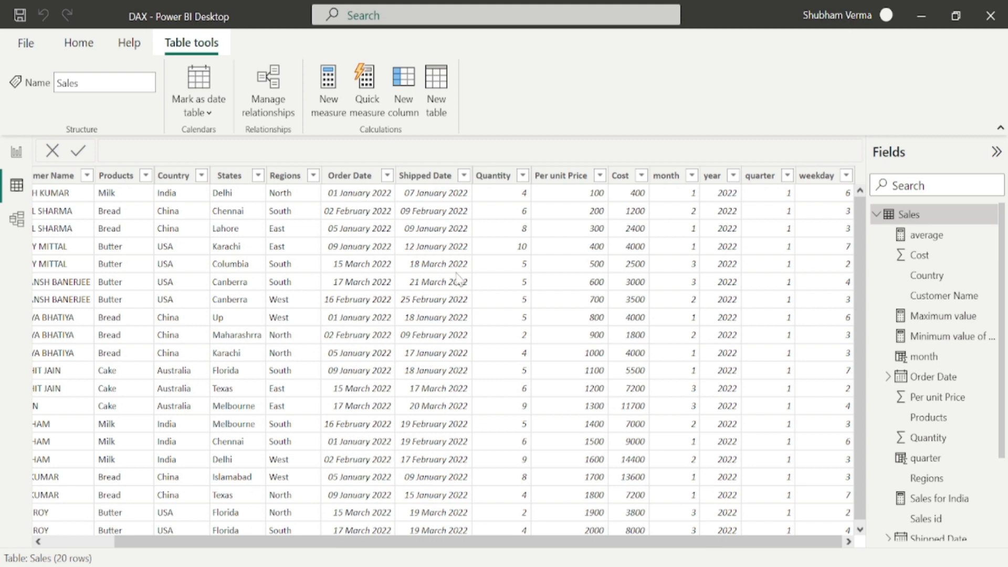
# Create a new calculated column in the Sales table named networkdays and start its formula with the NETWORKDAYS function
pyautogui.click(404, 105)
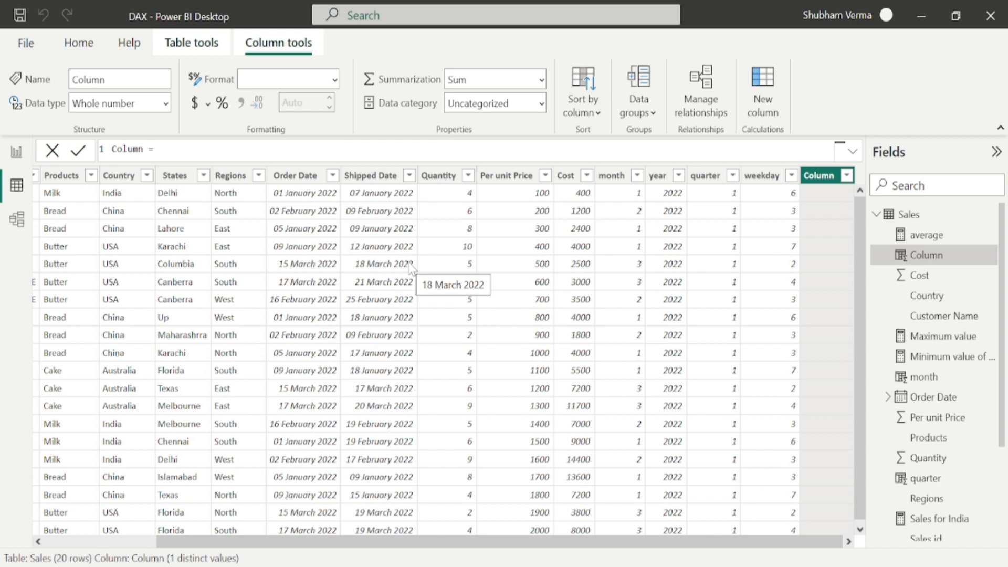
pyautogui.doubleClick(127, 149)
pyautogui.press('BackSpace')
pyautogui.press('BackSpace')
pyautogui.press('BackSpace')
pyautogui.press('BackSpace')
pyautogui.press('BackSpace')
pyautogui.press('BackSpace')
pyautogui.write('networkdays')
pyautogui.write('networkd')
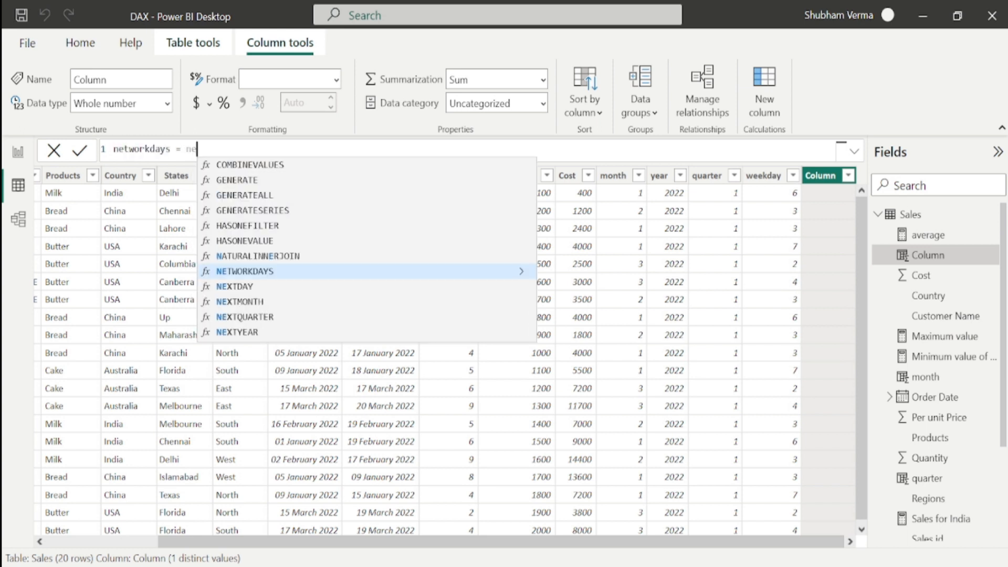
pyautogui.write('ays')
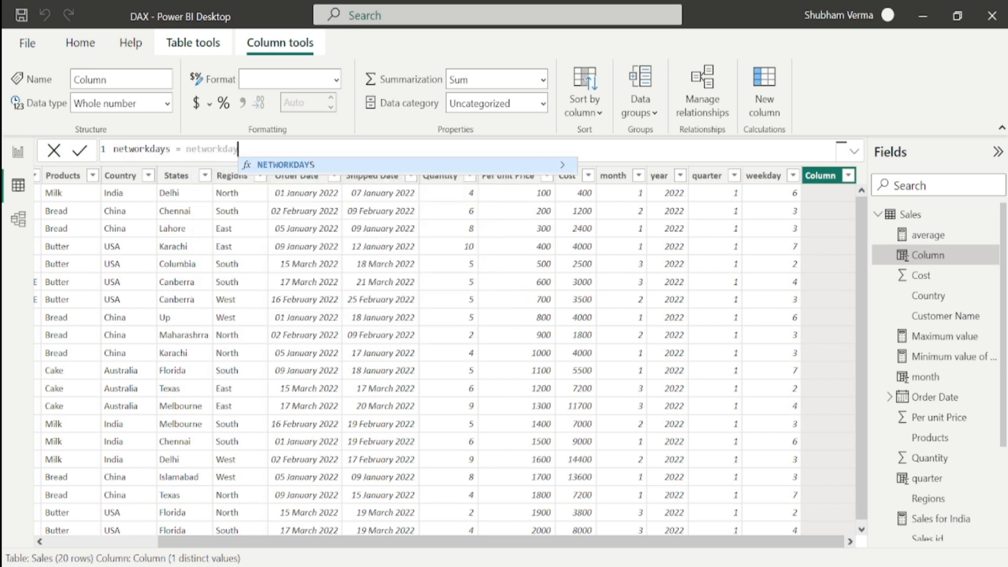
pyautogui.press('Tab')
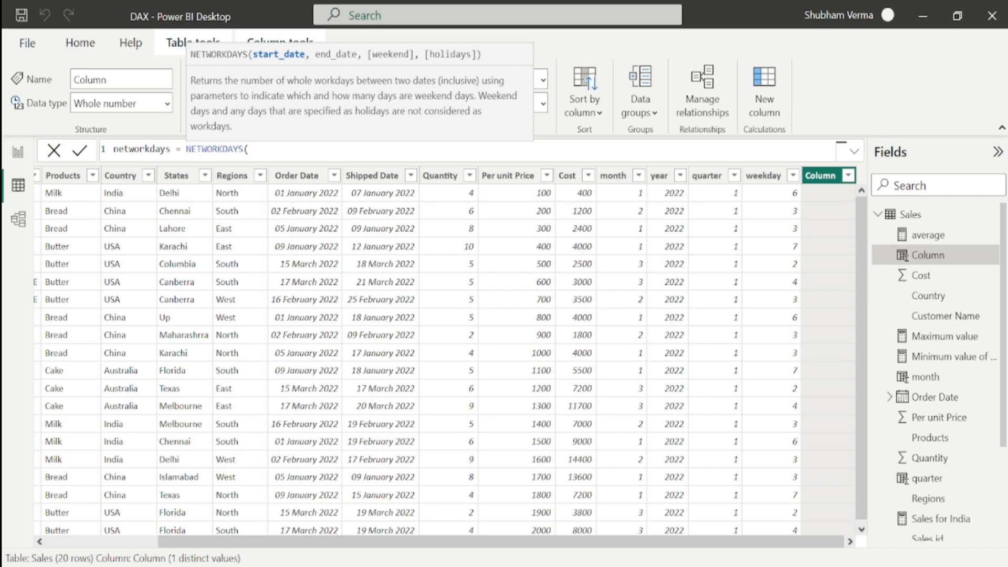
# Complete the networkdays formula with Sales[Order Date] as start date, Sales[Shipped Date] as end date and weekend number 1
pyautogui.write('Sales[Order')
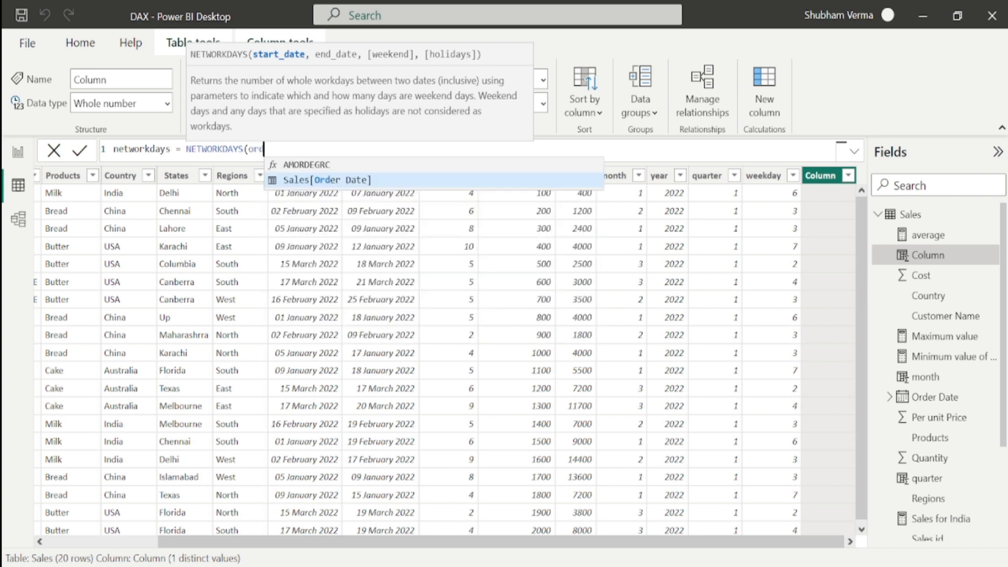
pyautogui.press('Tab')
pyautogui.write(',')
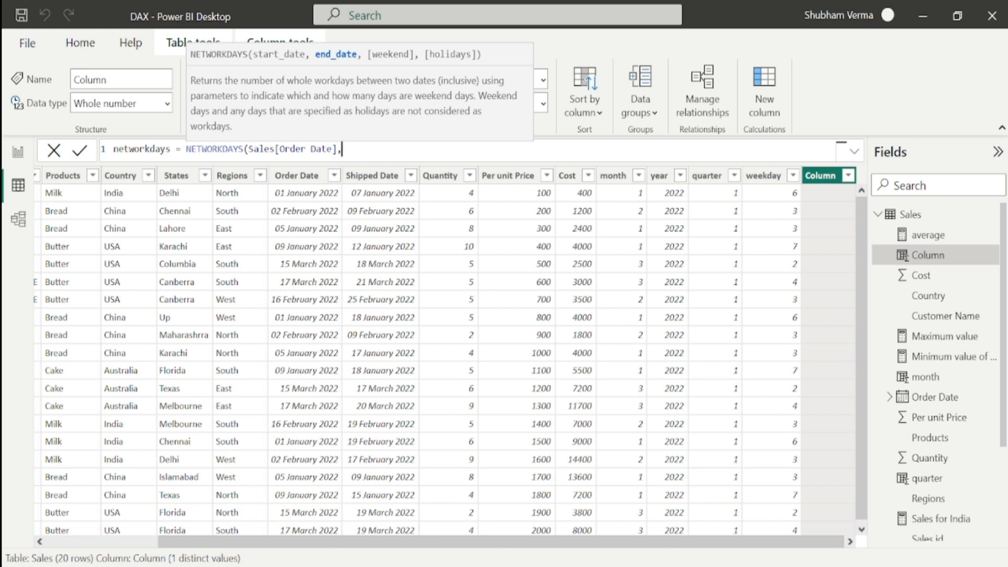
pyautogui.write('ship')
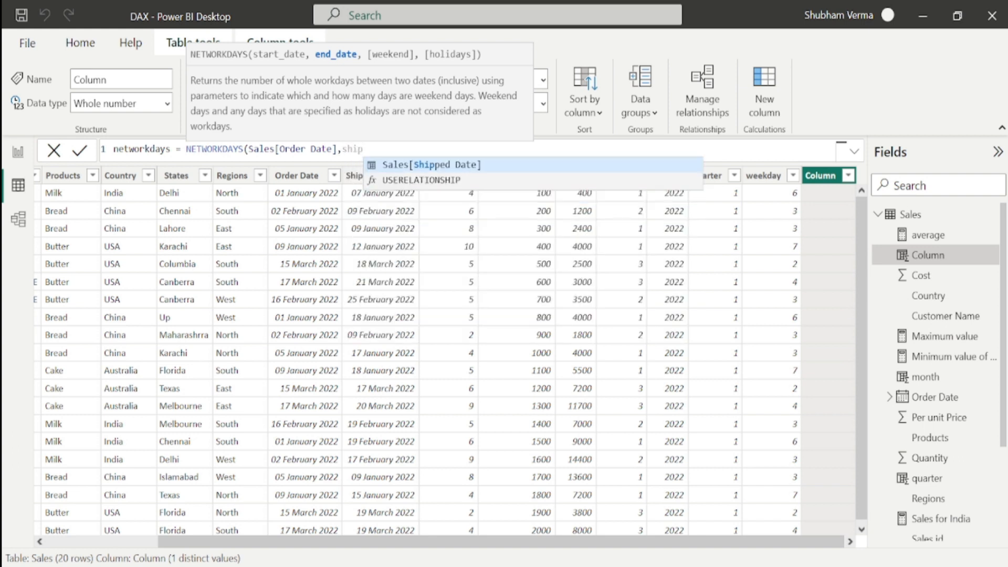
pyautogui.press('Tab')
pyautogui.write(',')
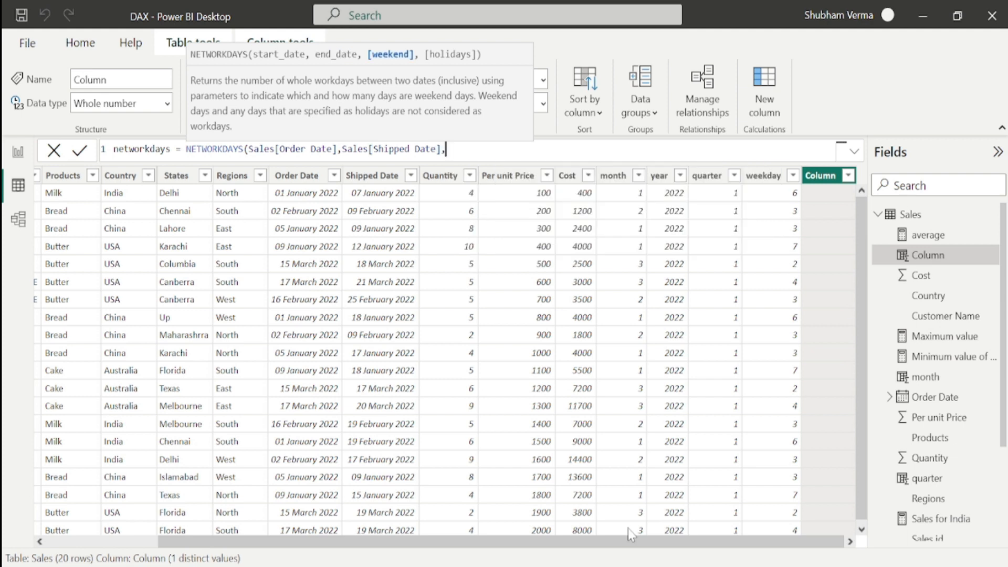
pyautogui.write('1)')
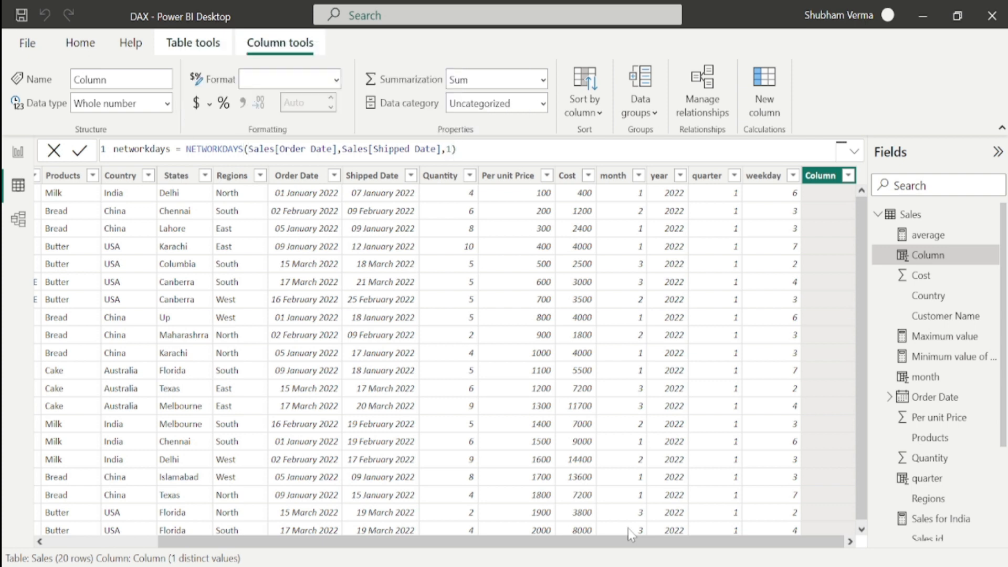
pyautogui.press('Return')
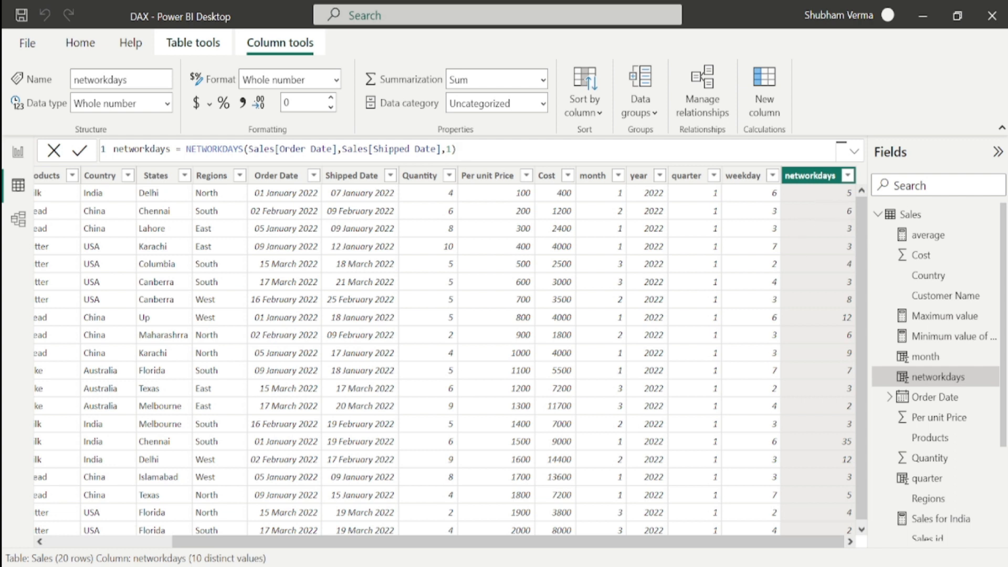
# Look up which weekend days number 1 stands for on the NETWORKDAYS.INTL support page in the browser
pyautogui.hotkey('alt', 'Tab')
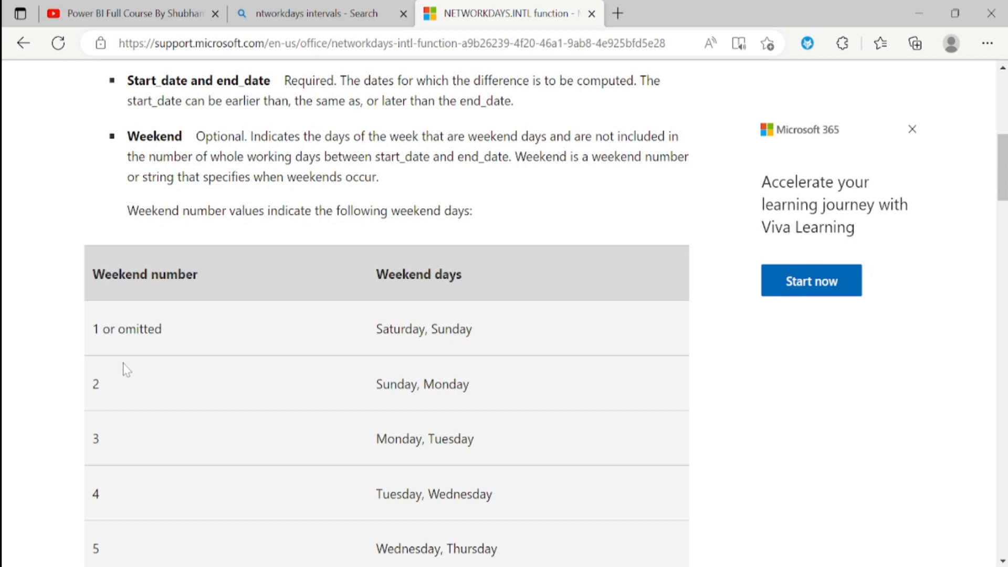
pyautogui.doubleClick(95, 329)
pyautogui.moveTo(374, 329); pyautogui.dragTo(509, 328)
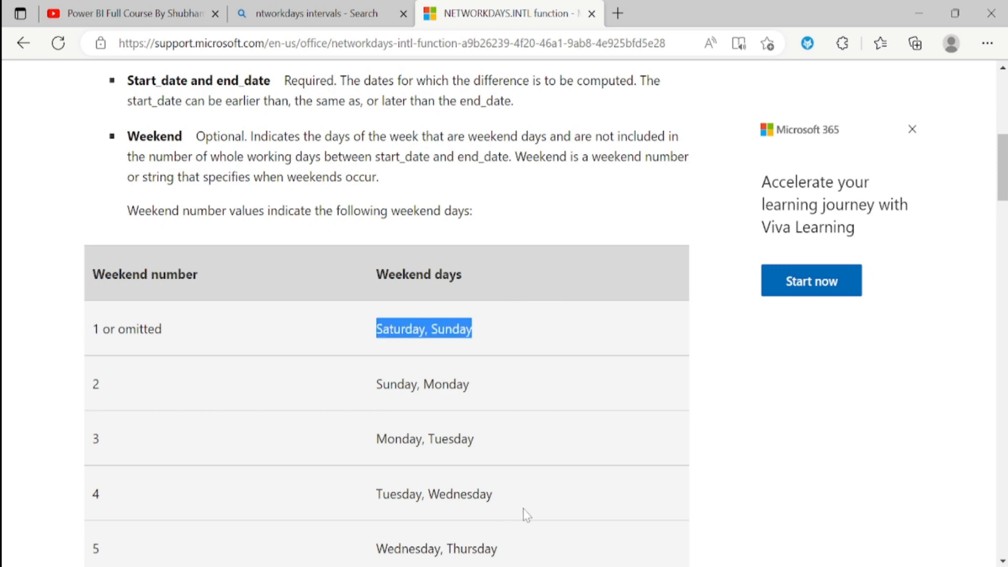
pyautogui.click(918, 14)
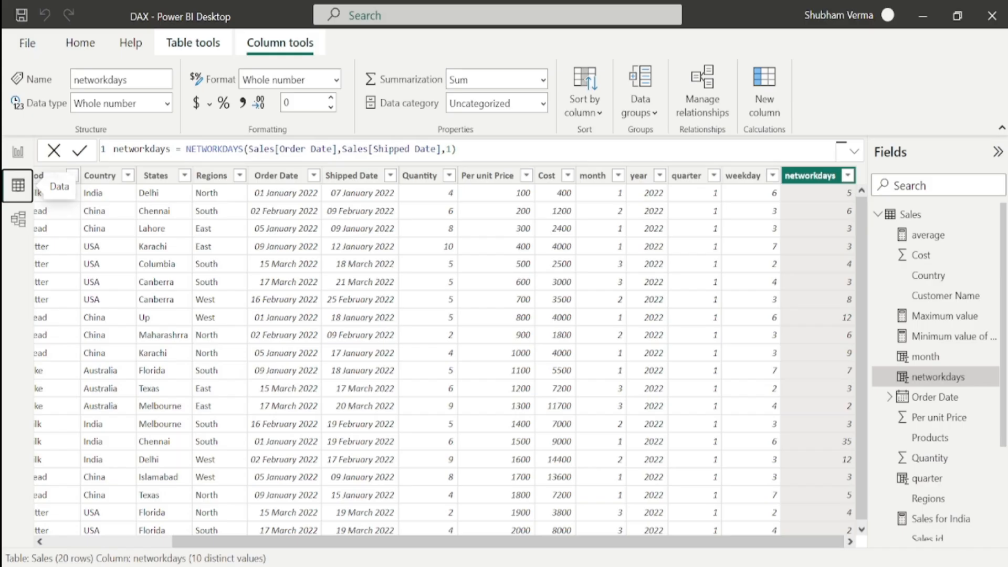
# Open the system calendar and examine January and February 2022 to check the working days between order and shipped dates
pyautogui.click(970, 566)
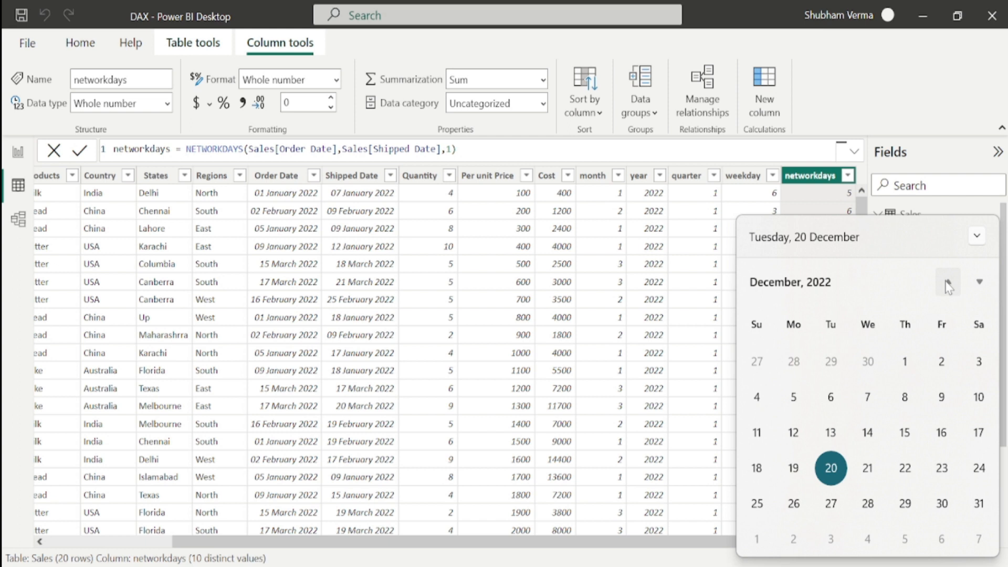
pyautogui.click(948, 284)
pyautogui.click(948, 284)
pyautogui.click(948, 284)
pyautogui.click(948, 284)
pyautogui.click(948, 284)
pyautogui.click(948, 284)
pyautogui.click(948, 284)
pyautogui.click(948, 284)
pyautogui.click(948, 283)
pyautogui.click(948, 284)
pyautogui.click(948, 284)
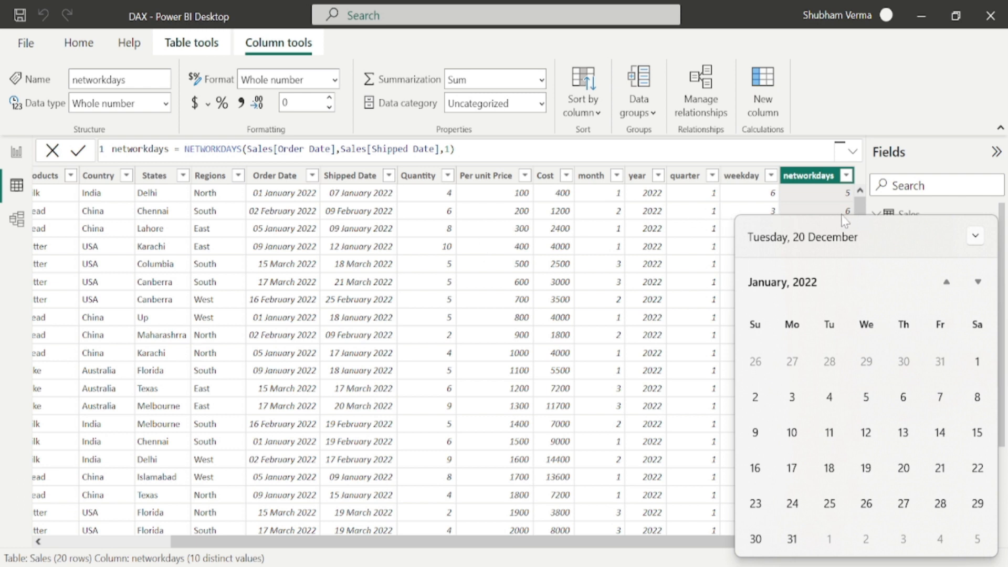
pyautogui.click(978, 282)
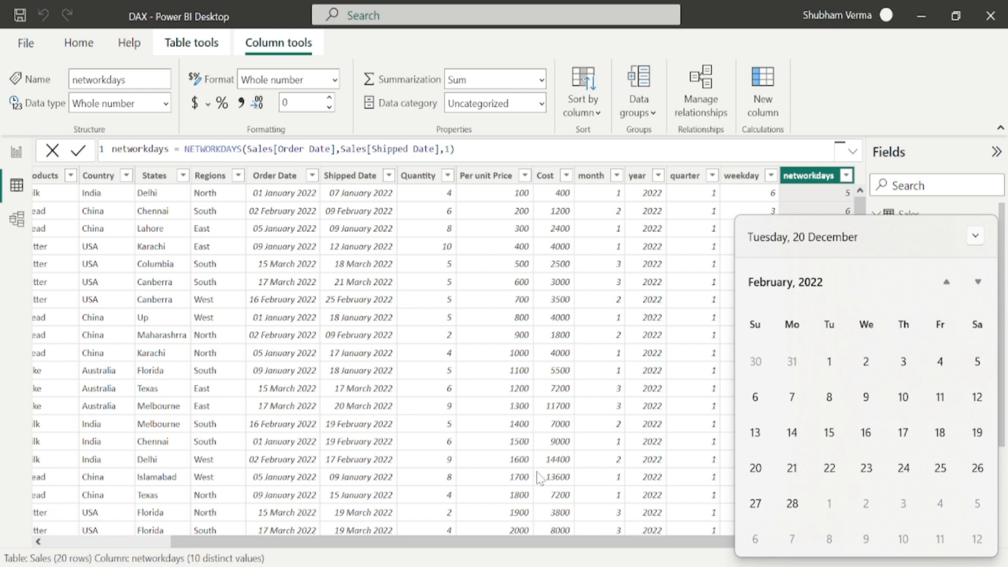
# Examine the other weekend numbers and their weekend days in the NETWORKDAYS.INTL support page table
pyautogui.click(510, 565)
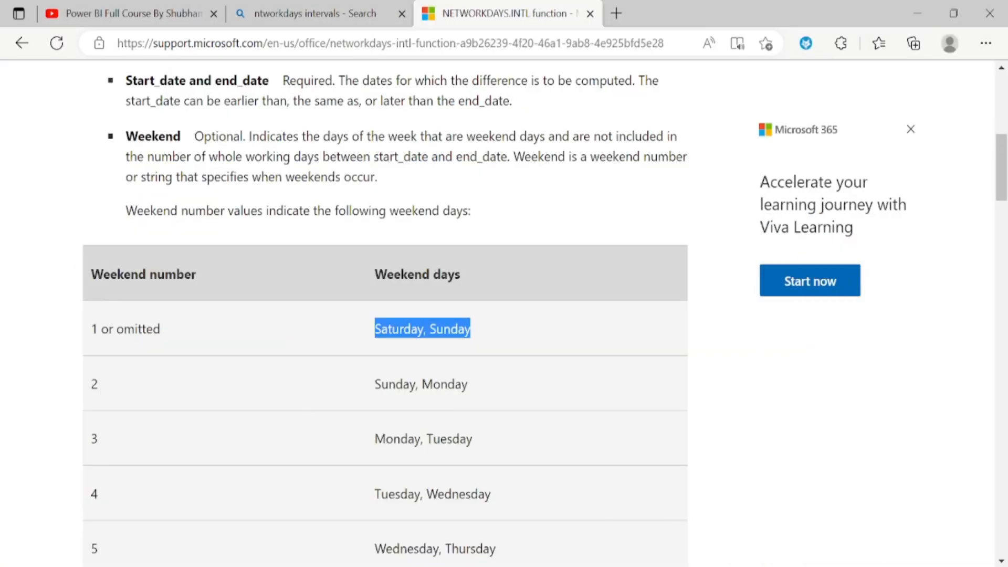
pyautogui.moveTo(374, 383); pyautogui.dragTo(536, 389)
pyautogui.scroll(1, 313, 427)
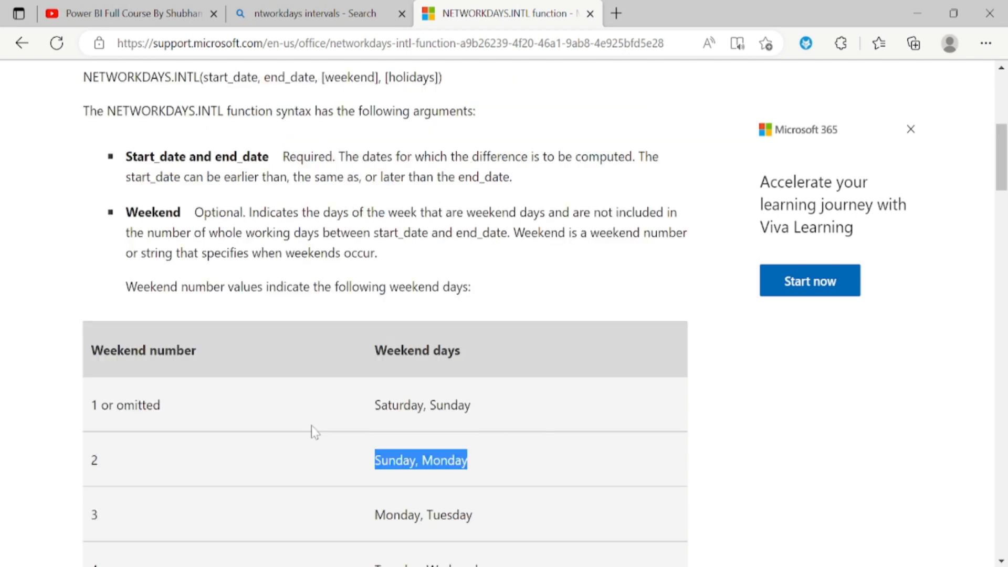
pyautogui.scroll(-3, 186, 441)
pyautogui.click(188, 442)
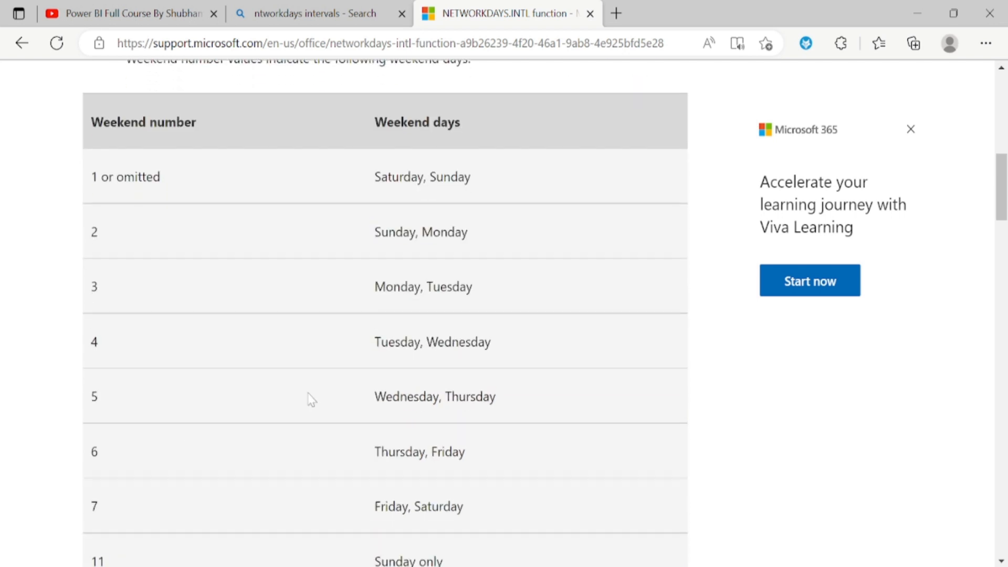
pyautogui.scroll(-8, 373, 404)
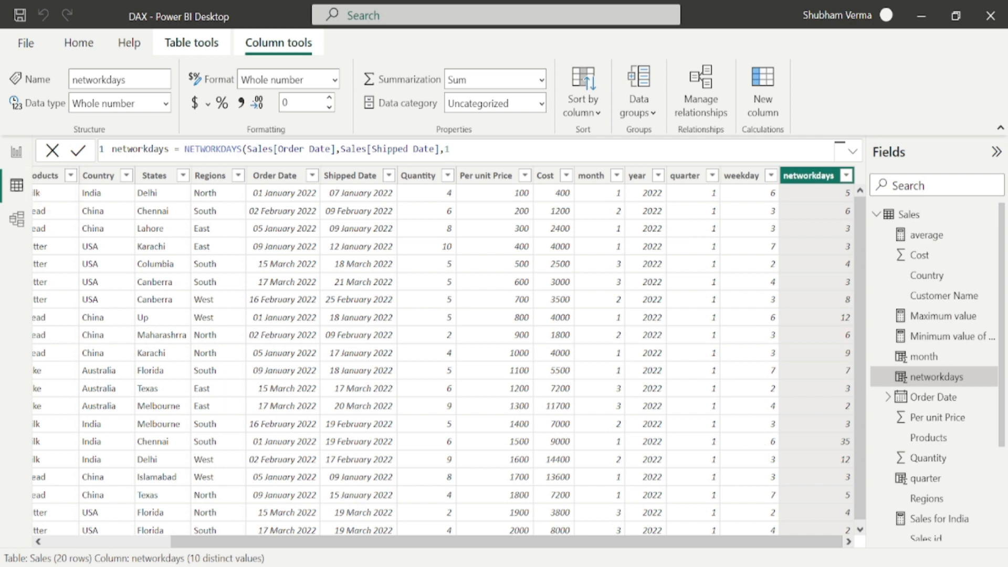
# Begin a fourth argument for holidays after weekend number 1 in the networkdays formula
pyautogui.write(',')
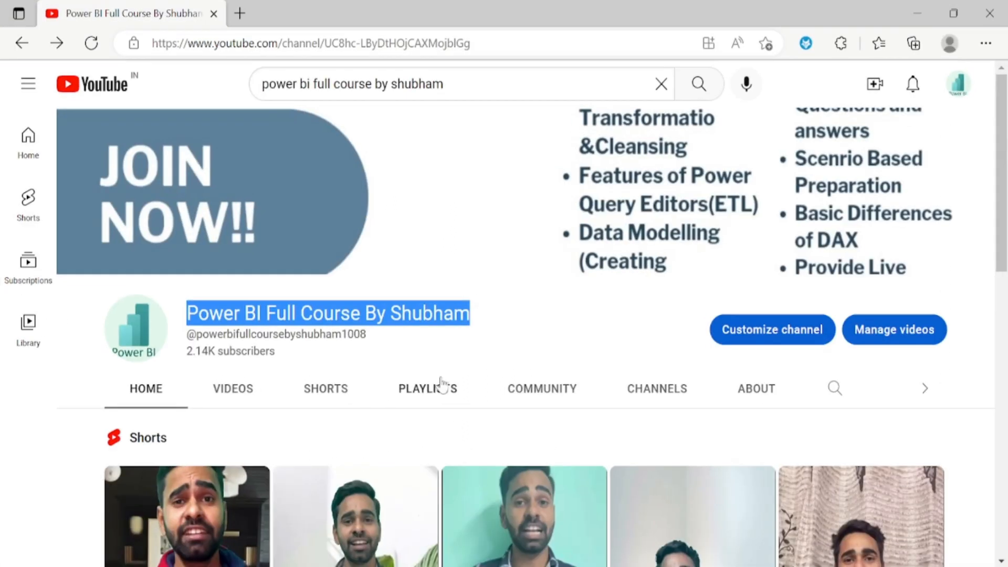
# Switch to the browser and look through the YouTube channel's home page for its created playlists
pyautogui.scroll(-10, 580, 367)
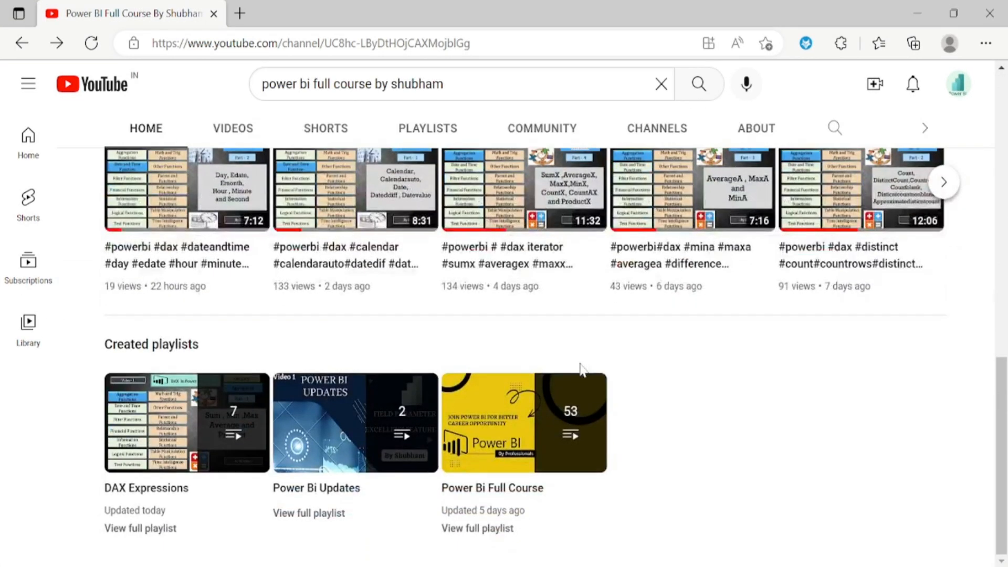